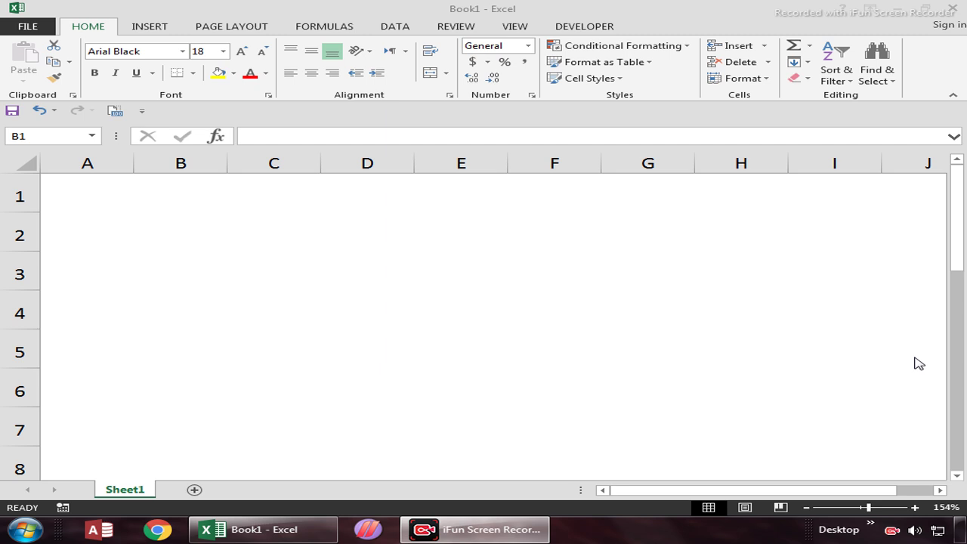
# Enter the heading "date" in cell B1.
pyautogui.click(157, 192)
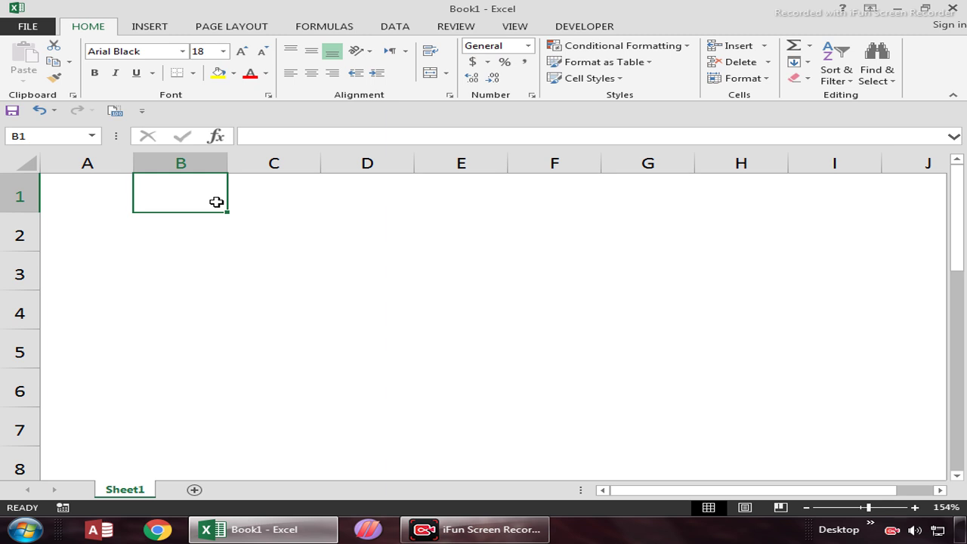
pyautogui.write('date')
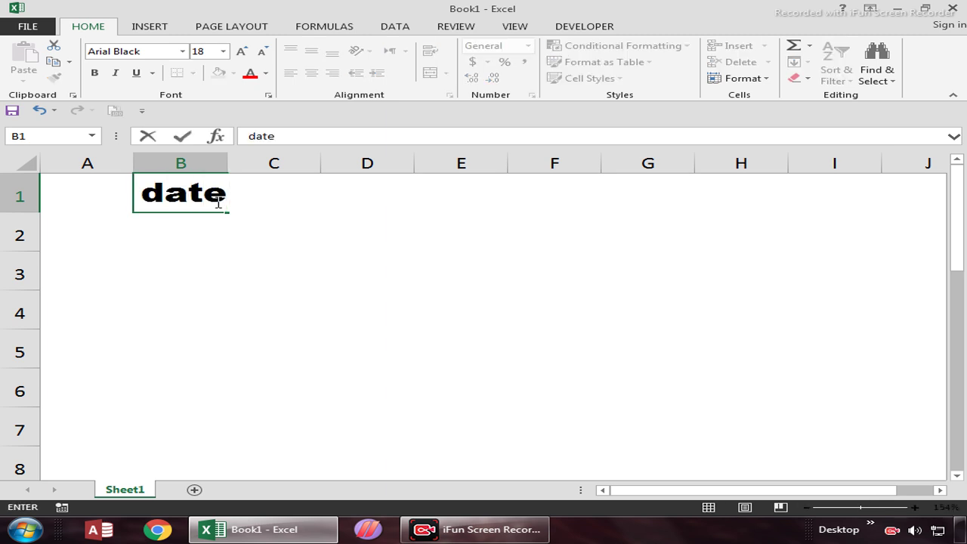
pyautogui.press('Return')
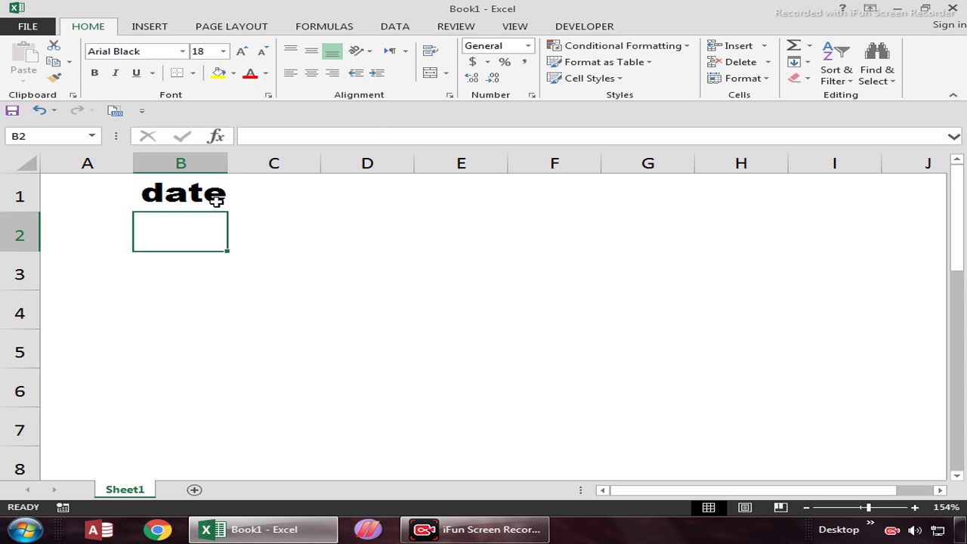
# Enter the format text "dd-mm-yy" in cell B2 and fit column B's width to its contents.
pyautogui.write('dd-mm')
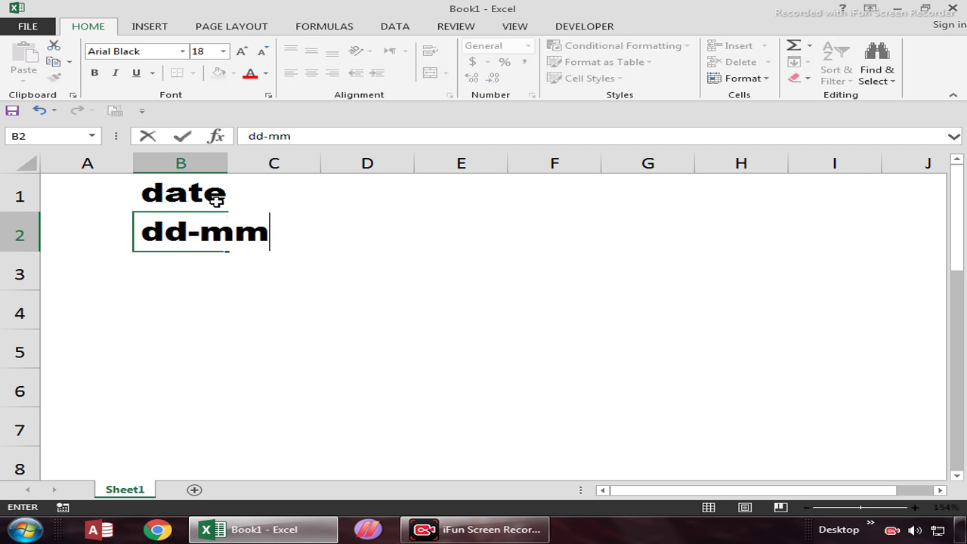
pyautogui.write('m')
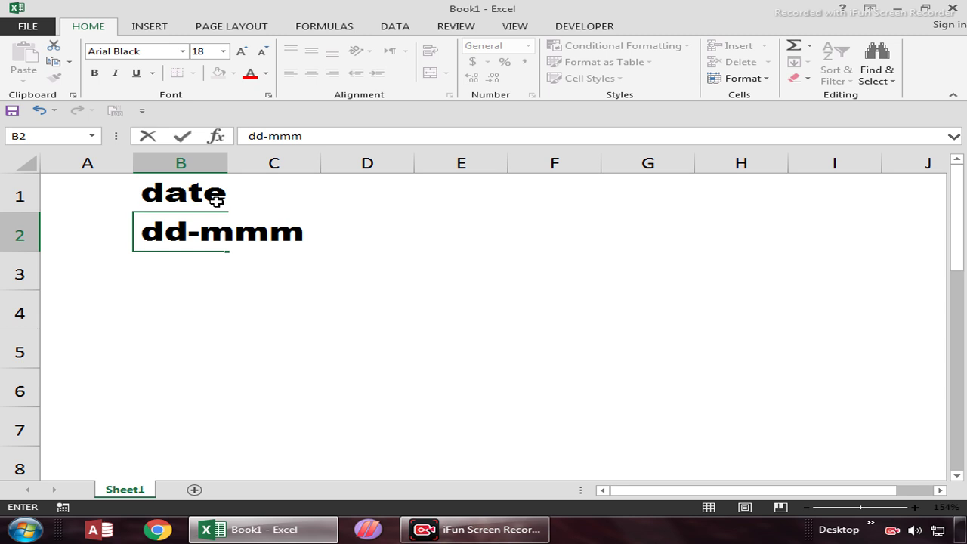
pyautogui.press('BackSpace')
pyautogui.write('-yy')
pyautogui.hotkey('ctrl', 'Return')
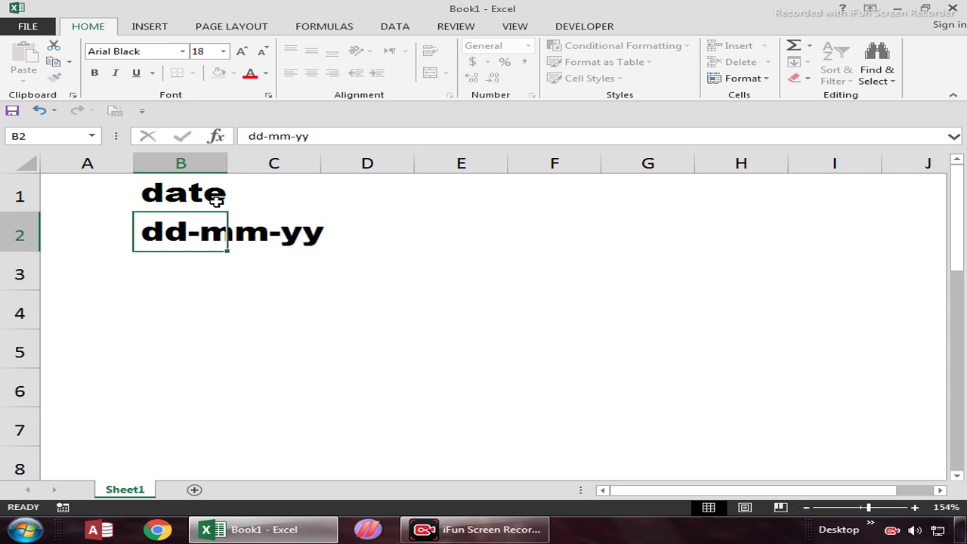
pyautogui.press('Return')
pyautogui.doubleClick(228, 163)
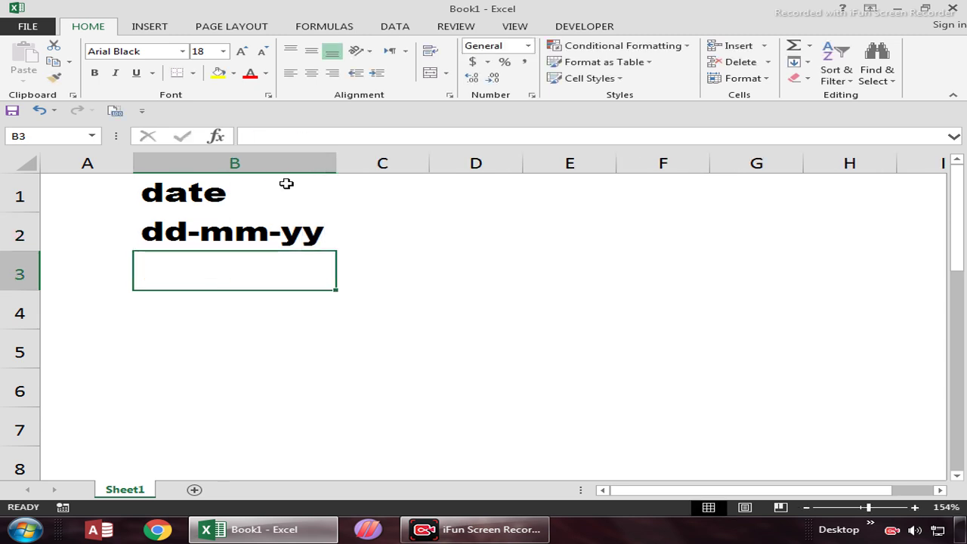
# Widen column C to more than twice its width and enter the heading "usa" in cell D1.
pyautogui.click(451, 191)
pyautogui.moveTo(431, 163); pyautogui.dragTo(562, 176)
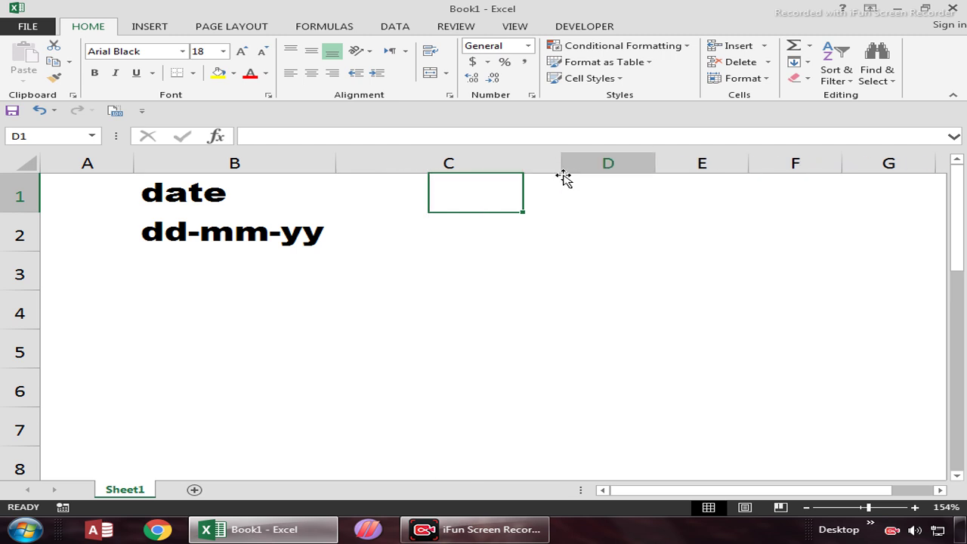
pyautogui.write('usa')
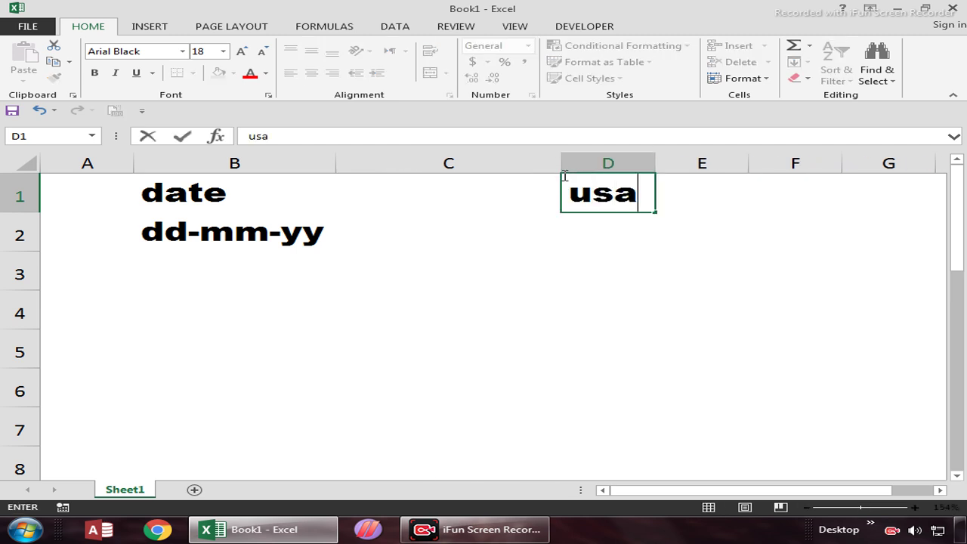
pyautogui.press('Return')
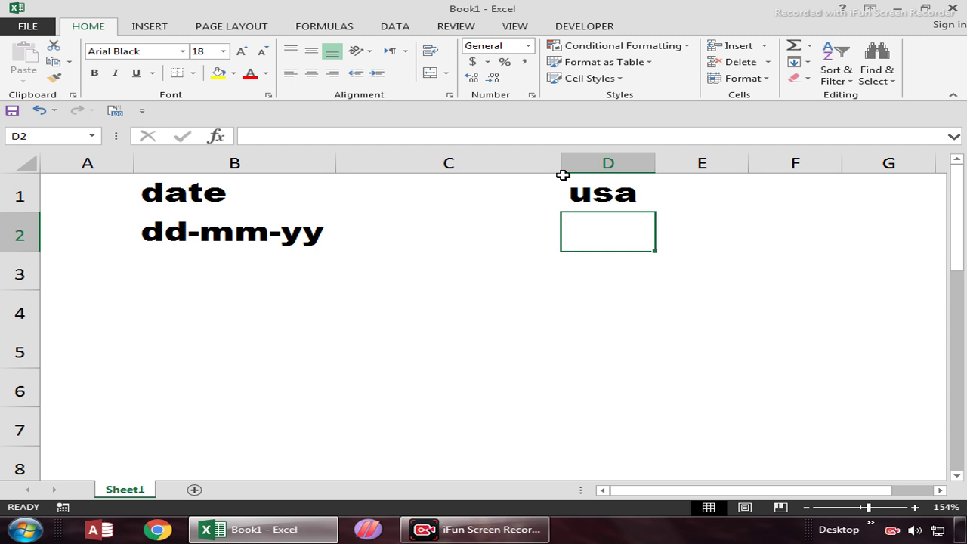
# Enter the format text "mm-dd-yy" in cell D2 and fit column D's width to its contents.
pyautogui.write(',,')
pyautogui.press('BackSpace')
pyautogui.press('BackSpace')
pyautogui.write('mm')
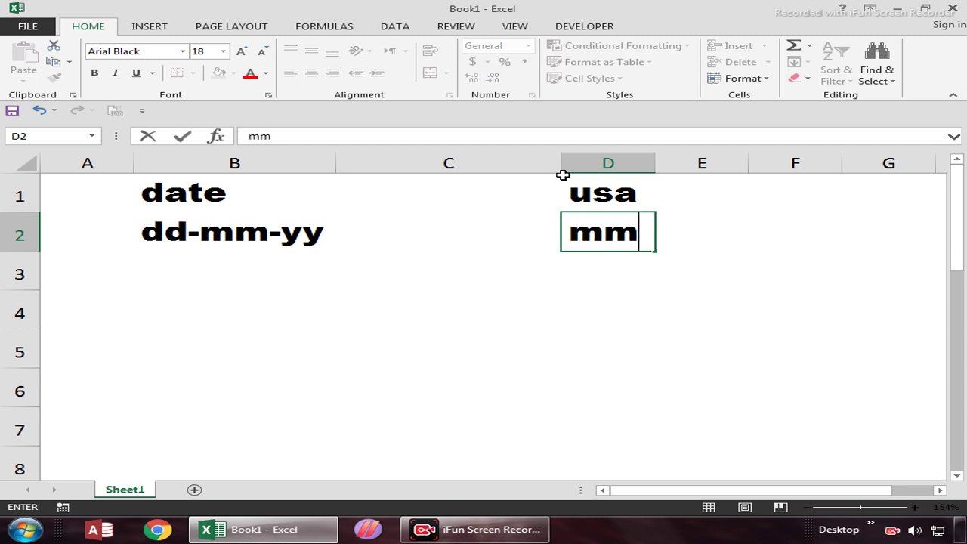
pyautogui.write('-dd-yy')
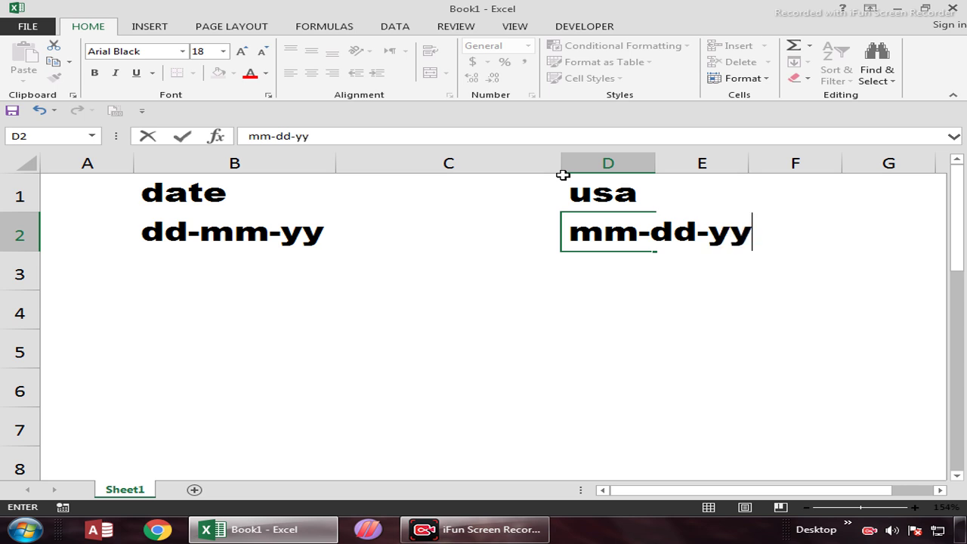
pyautogui.press('Return')
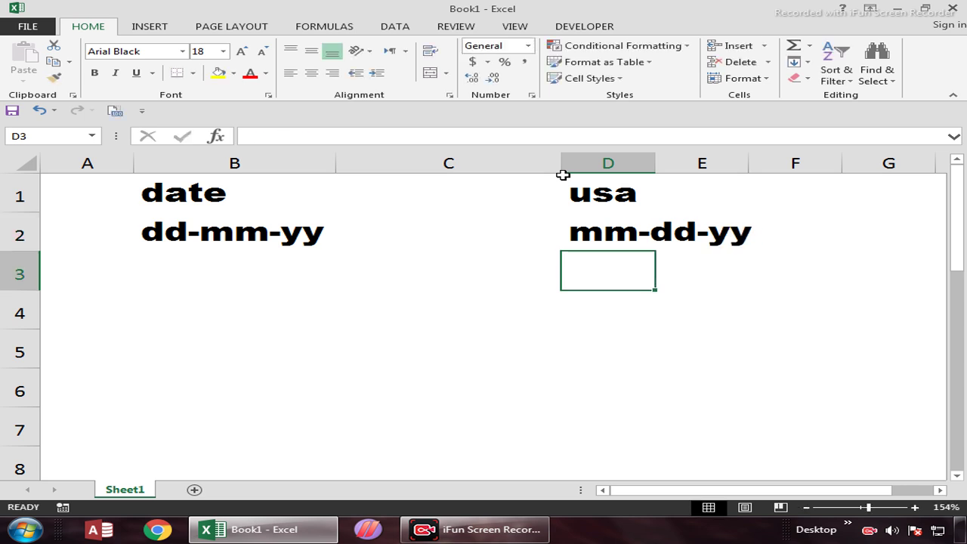
pyautogui.doubleClick(654, 163)
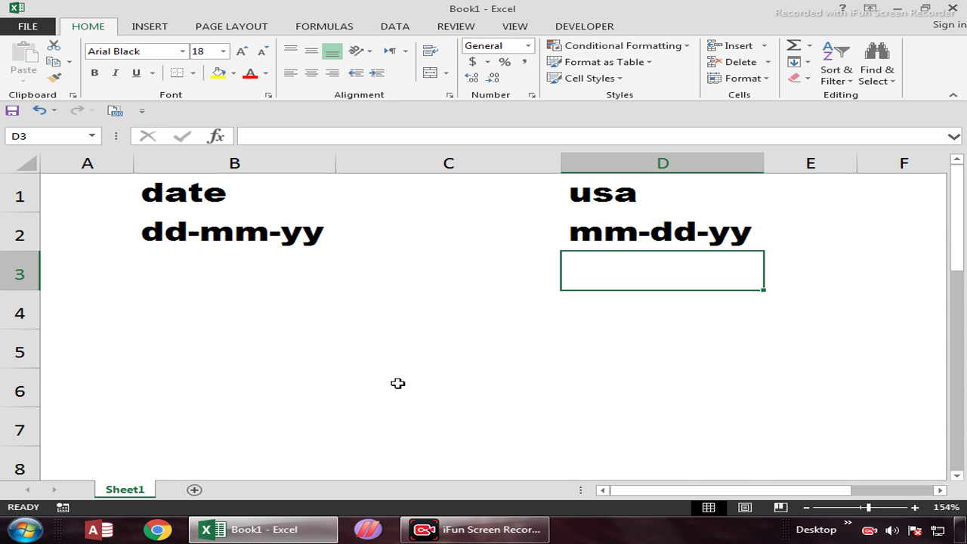
# Enter the column headings "day", "month" and "year" in cells B4 to D4.
pyautogui.click(230, 316)
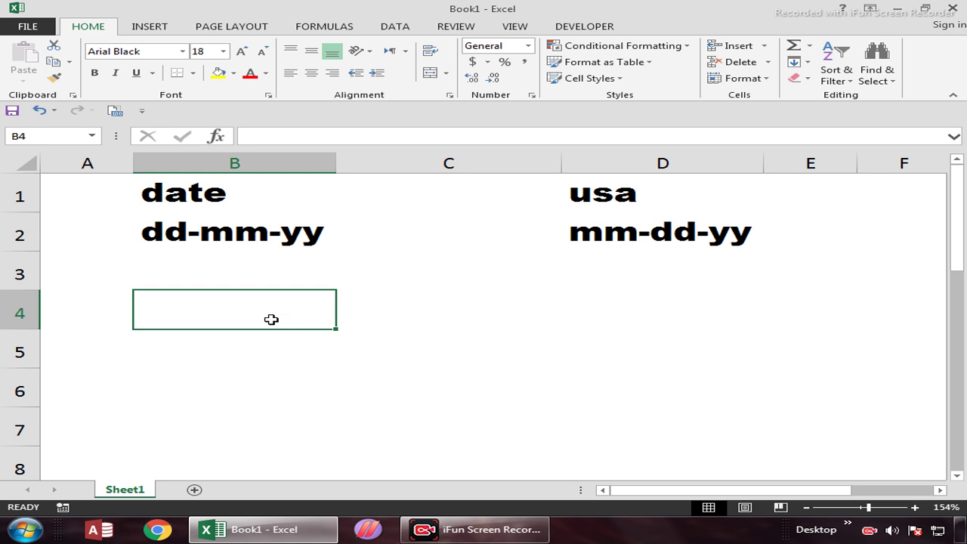
pyautogui.write('day')
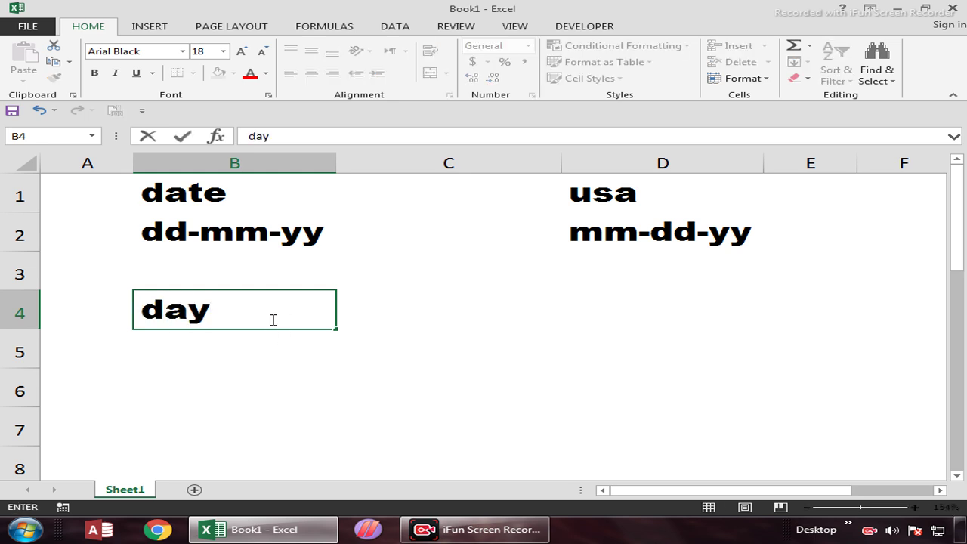
pyautogui.press('Tab')
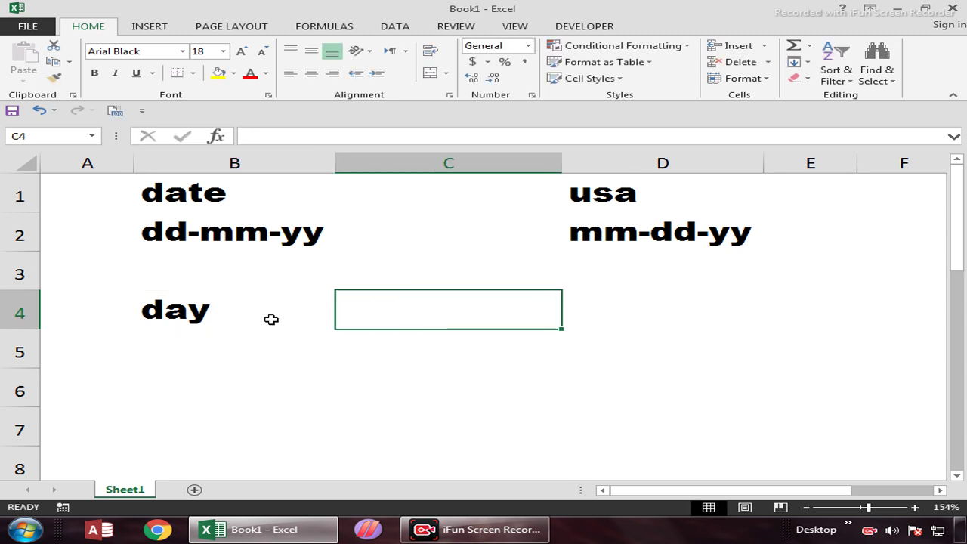
pyautogui.write('montyh')
pyautogui.press('BackSpace')
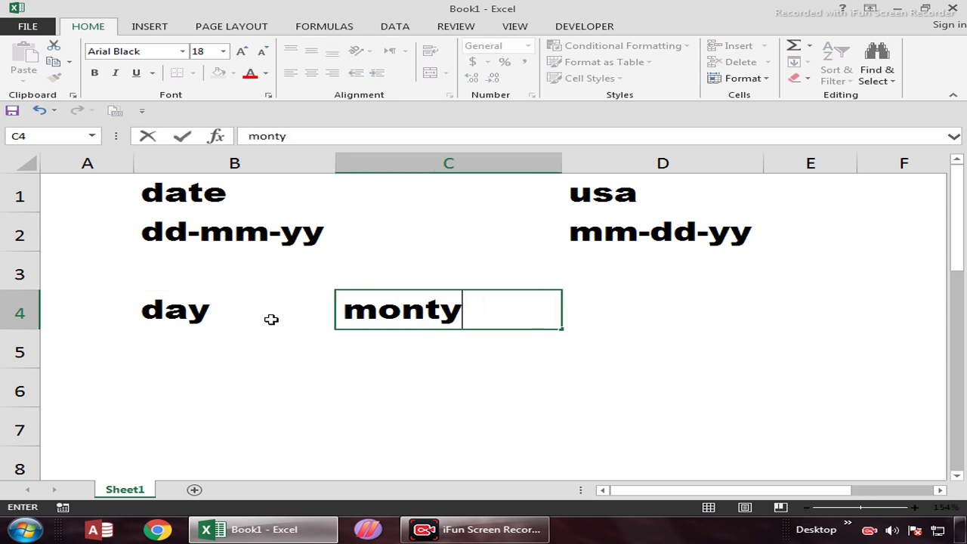
pyautogui.press('BackSpace')
pyautogui.press('BackSpace')
pyautogui.write('tg')
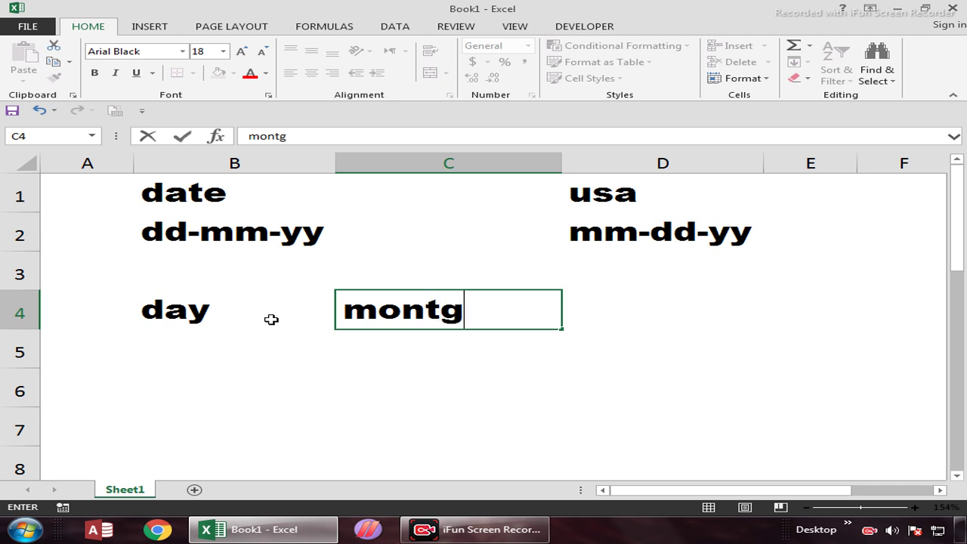
pyautogui.press('BackSpace')
pyautogui.write('h')
pyautogui.press('Tab')
pyautogui.write('year')
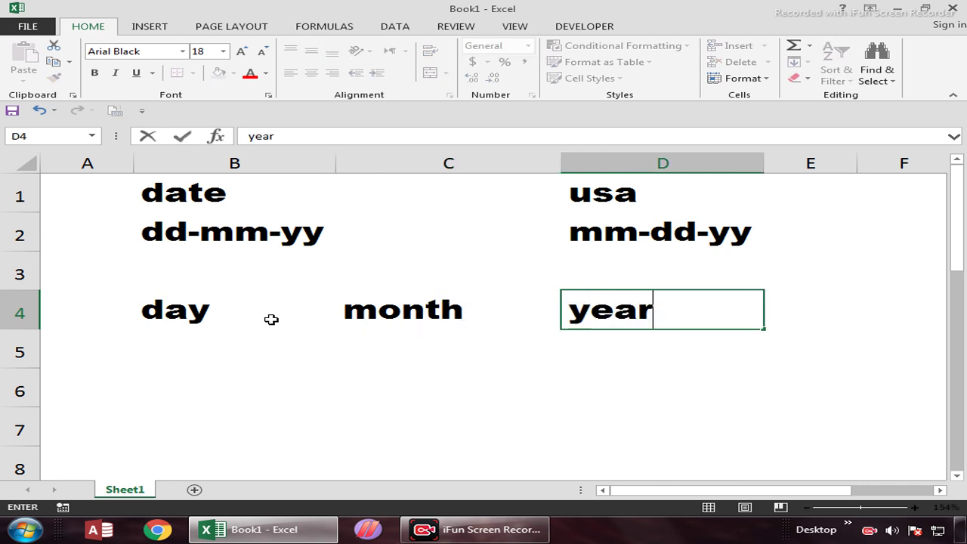
pyautogui.press('Return')
# Fill the first data row, B5 to D5, with day 10, month 12 and year 2002.
pyautogui.press('Left')
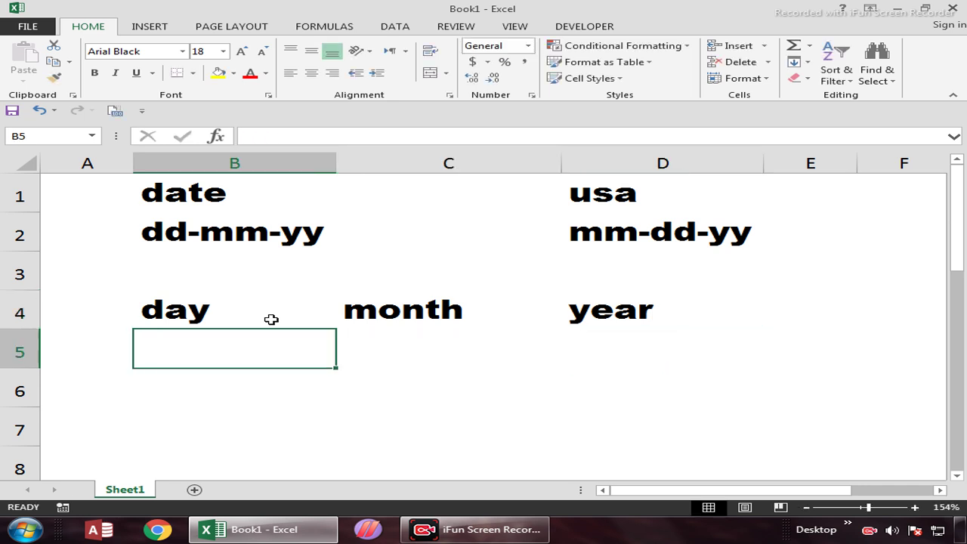
pyautogui.write('10')
pyautogui.press('Tab')
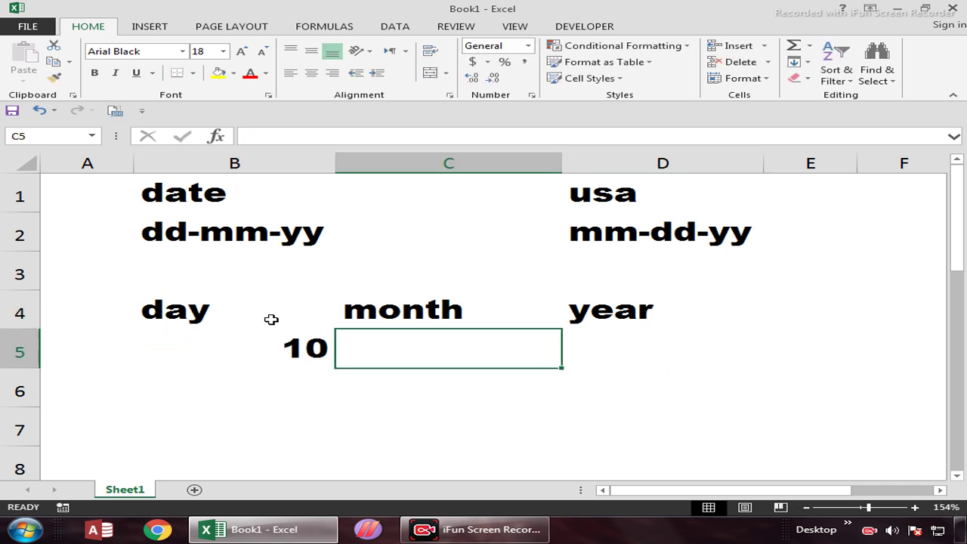
pyautogui.write('12')
pyautogui.press('Tab')
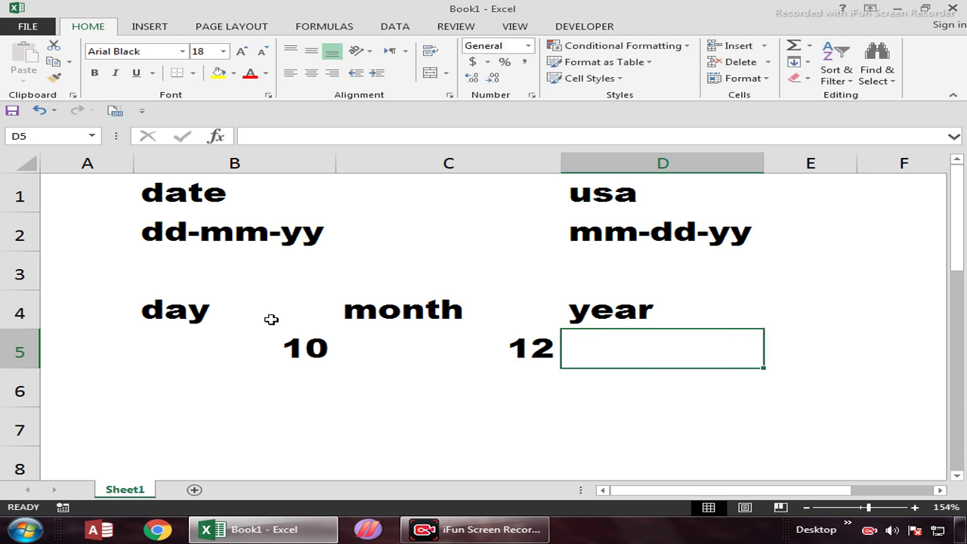
pyautogui.write('202')
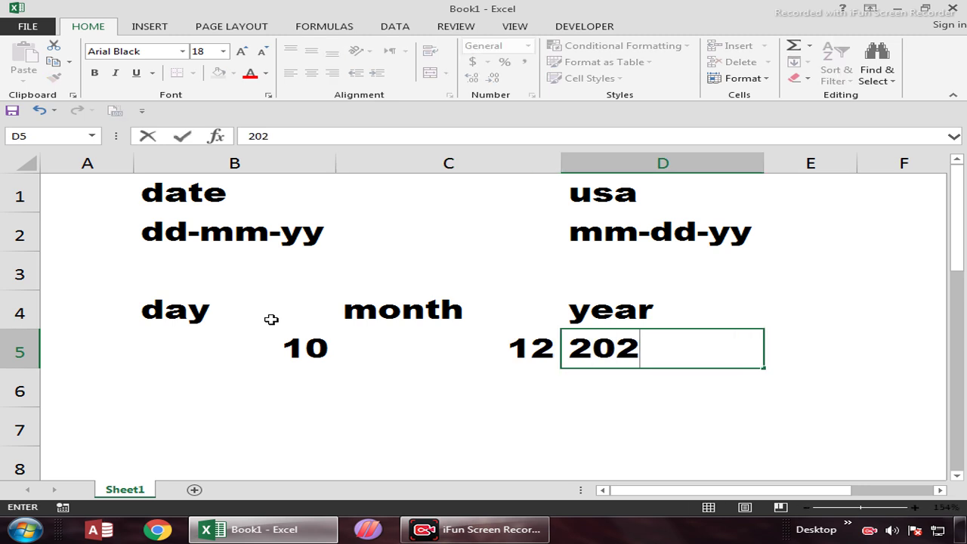
pyautogui.press('BackSpace')
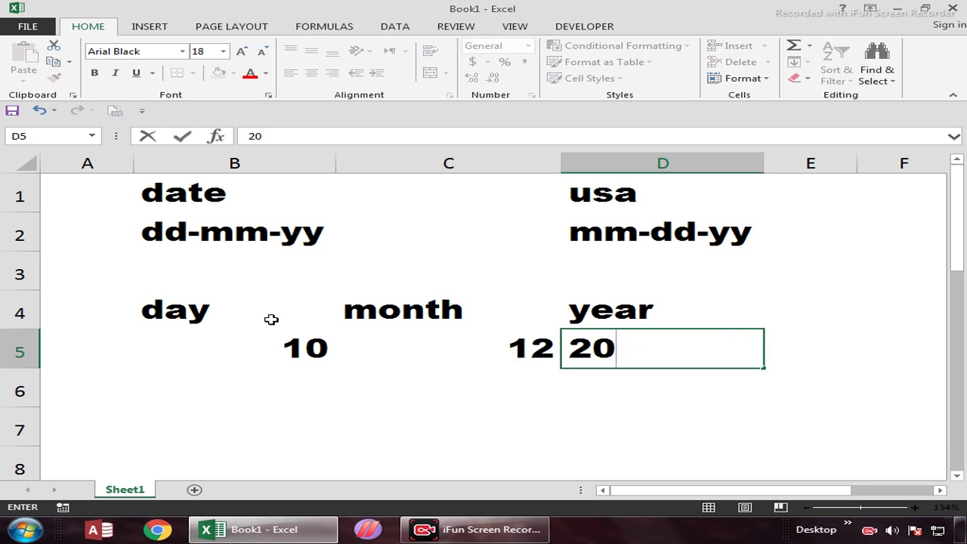
pyautogui.write('02')
pyautogui.press('Return')
# Fill the second data row, B6 to D6, with day 18, month 5 and year 1995.
pyautogui.press('Left')
pyautogui.press('Left')
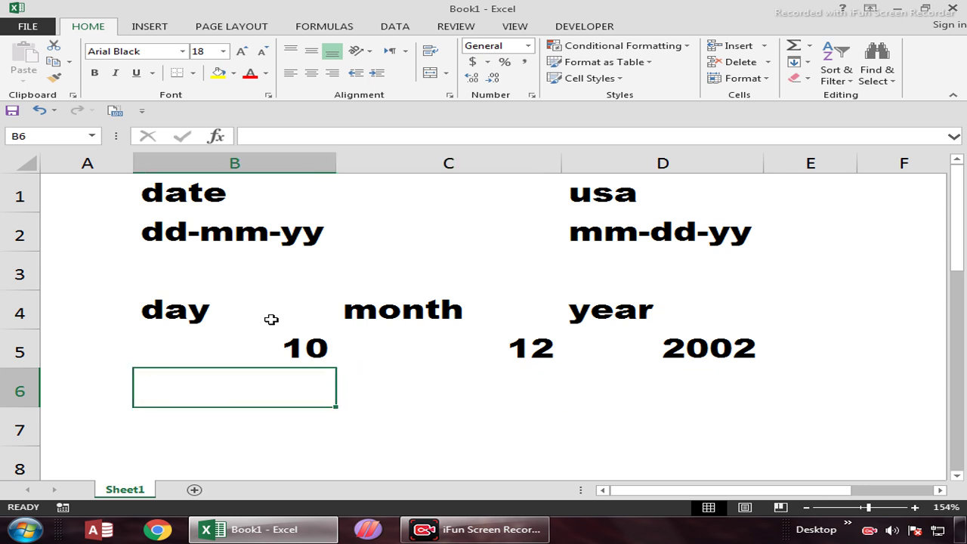
pyautogui.write('18')
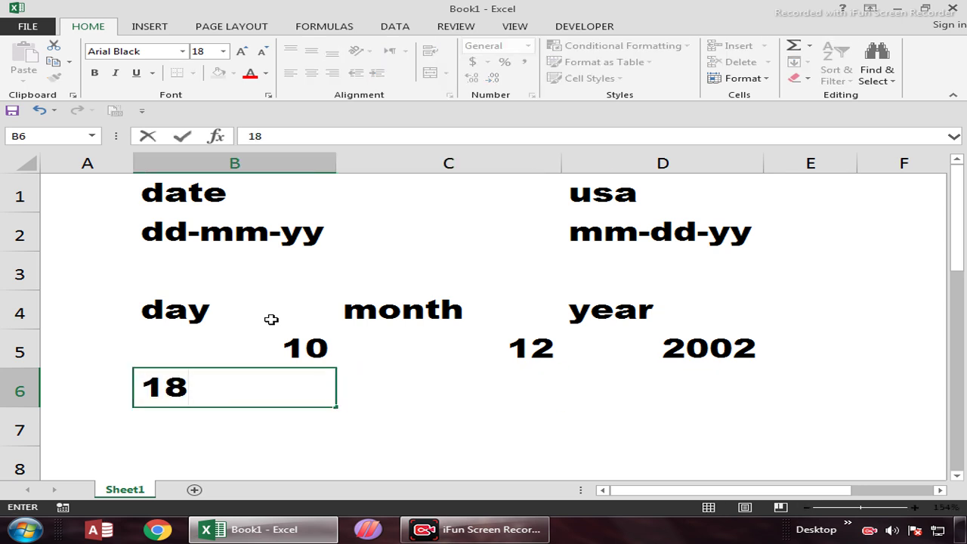
pyautogui.press('Tab')
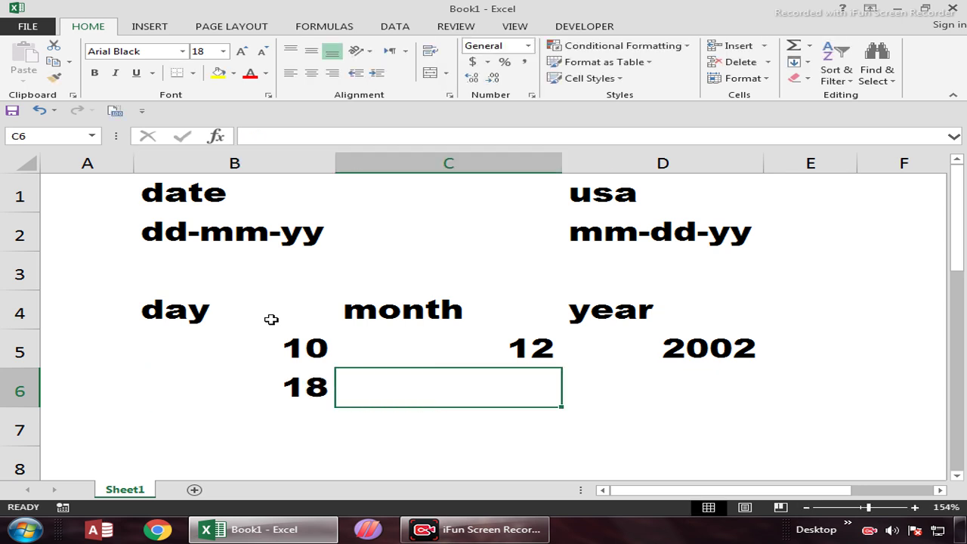
pyautogui.write('5')
pyautogui.press('Tab')
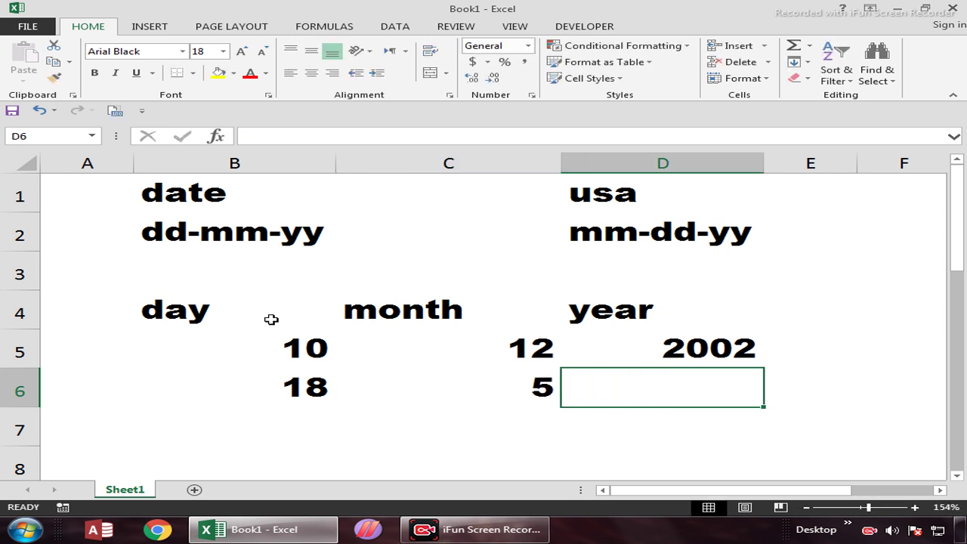
pyautogui.write('1995')
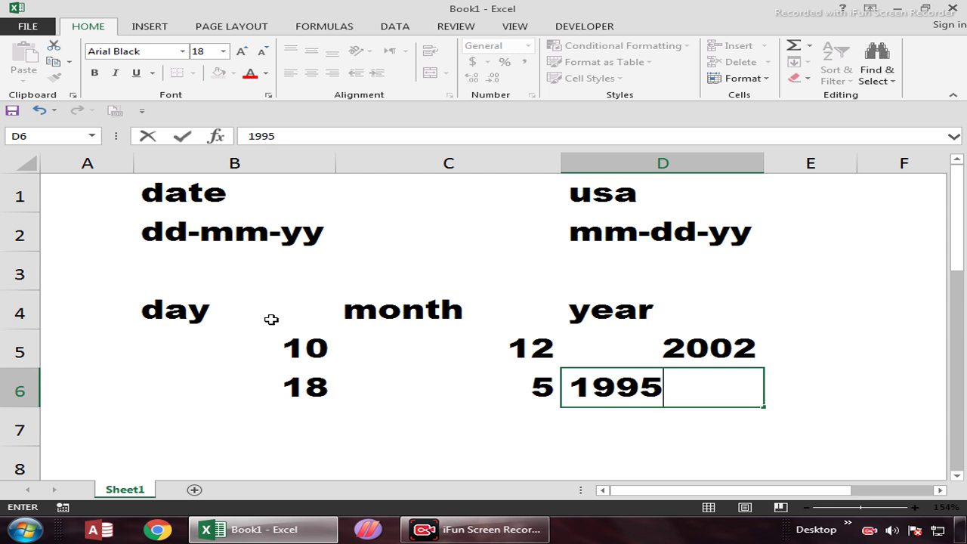
# Center the contents of the table B4:D6 and apply all borders to its cells.
pyautogui.moveTo(272, 324); pyautogui.dragTo(712, 398)
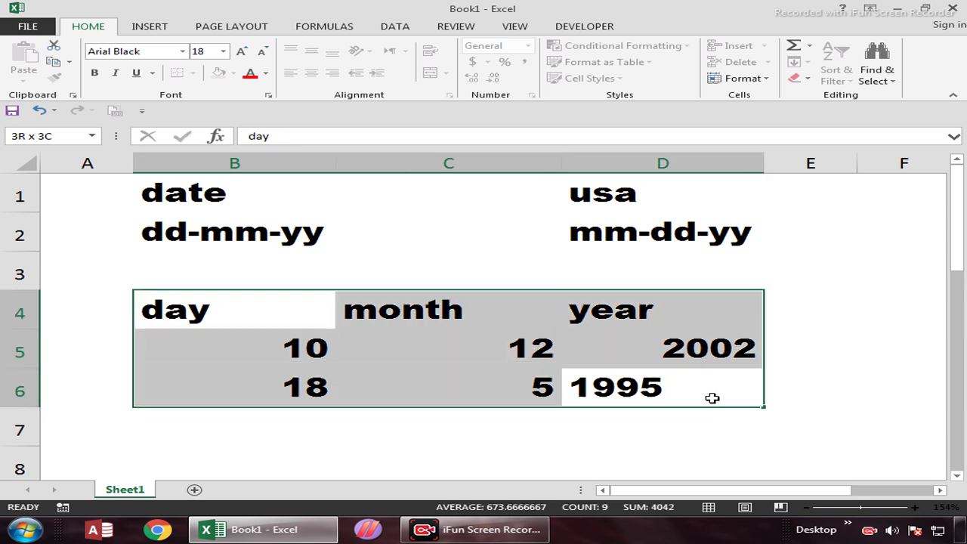
pyautogui.click(310, 73)
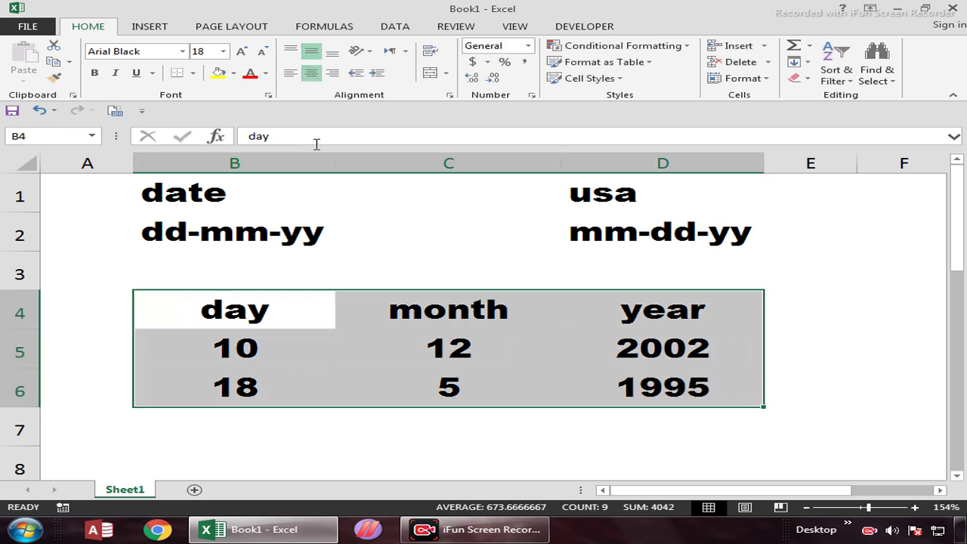
pyautogui.click(192, 73)
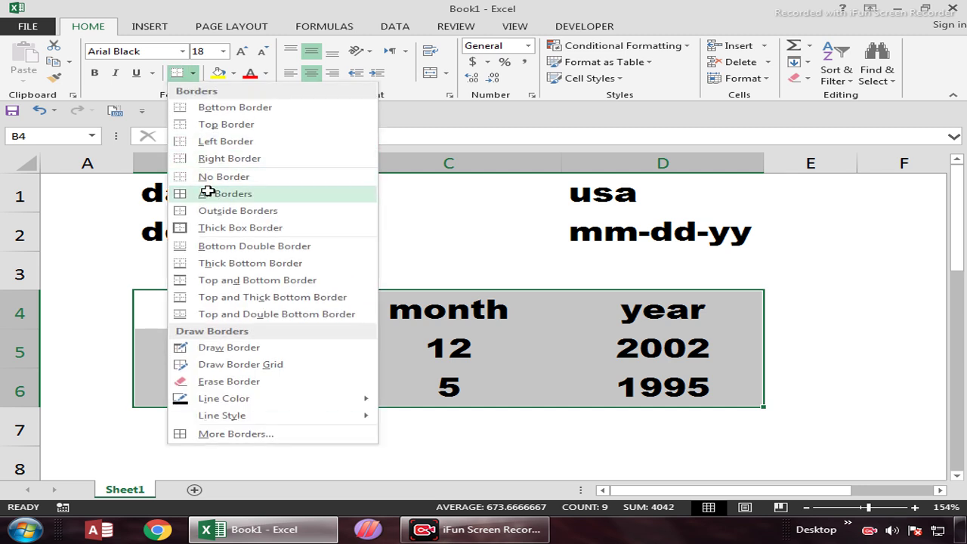
pyautogui.click(207, 191)
pyautogui.click(811, 324)
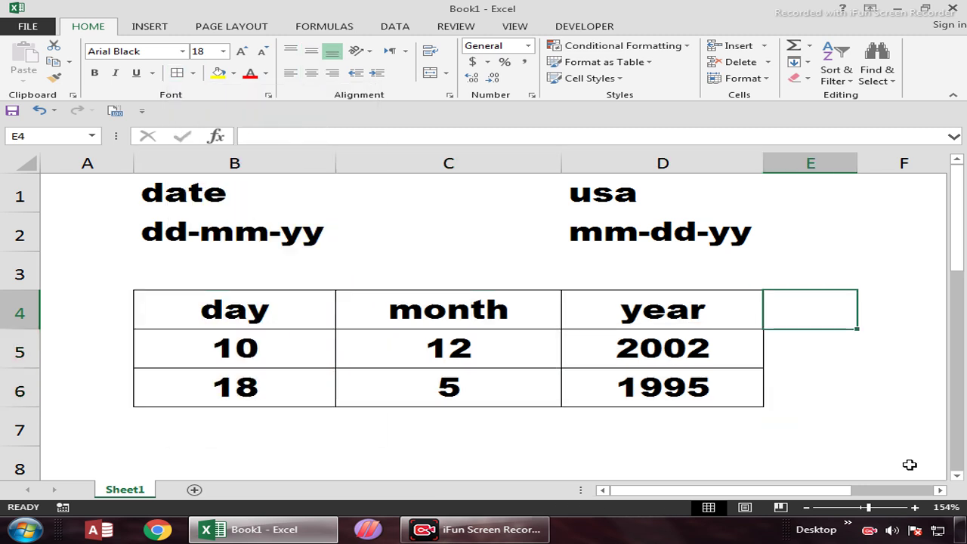
pyautogui.press('Right')
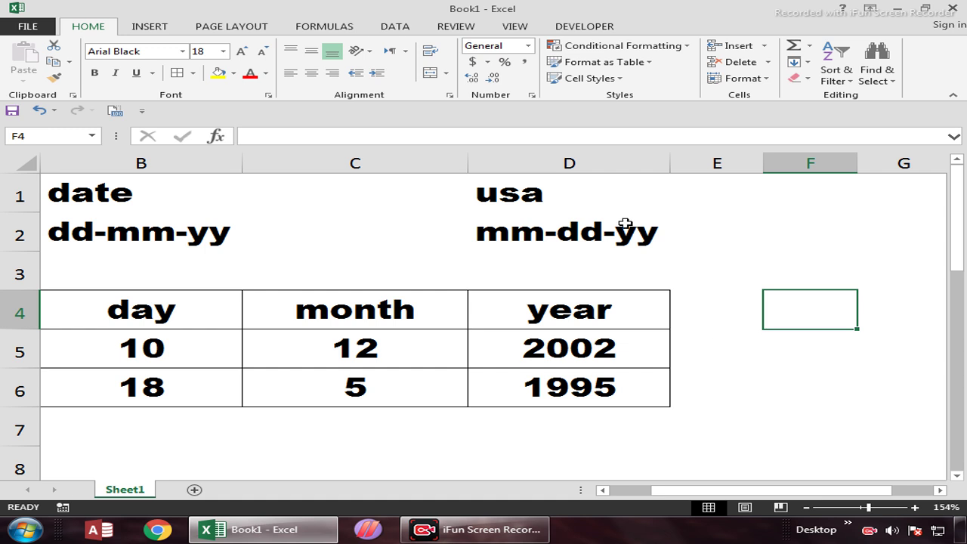
# Widen column E and enter the heading "date" in cell E4.
pyautogui.click(514, 28)
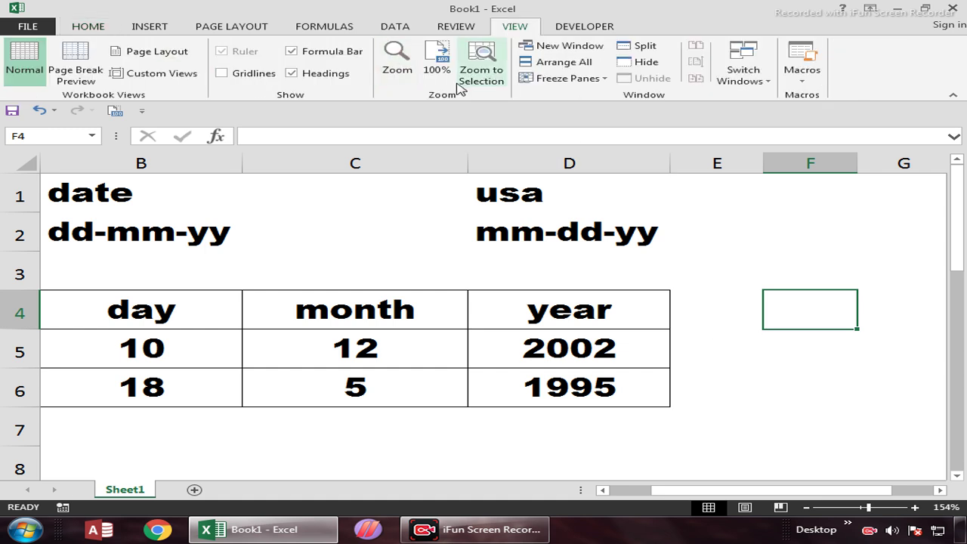
pyautogui.click(437, 64)
pyautogui.click(477, 257)
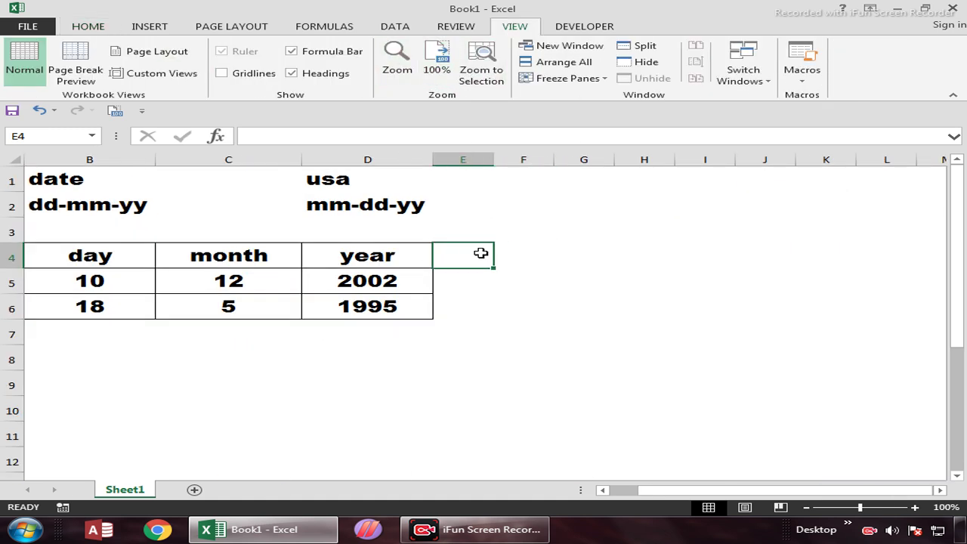
pyautogui.moveTo(493, 160); pyautogui.dragTo(580, 170)
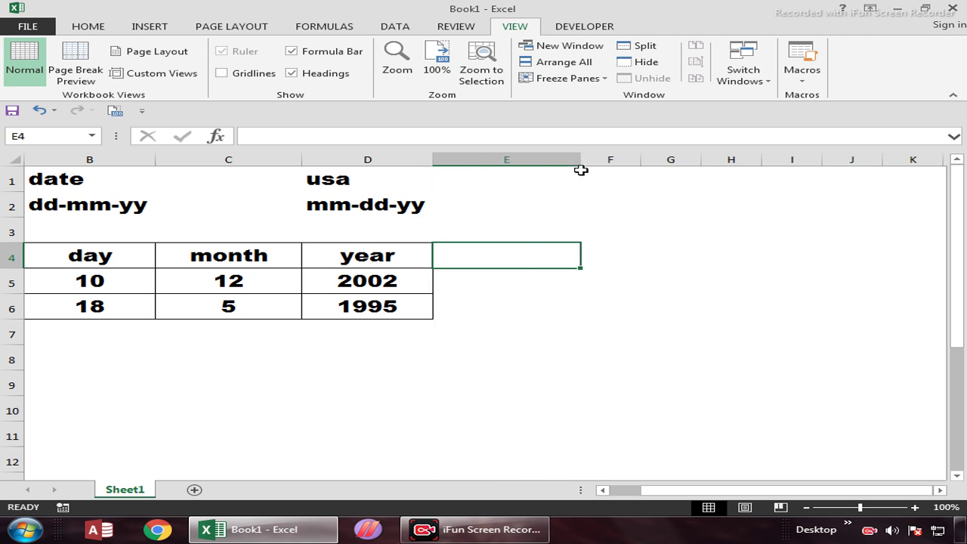
pyautogui.write('date')
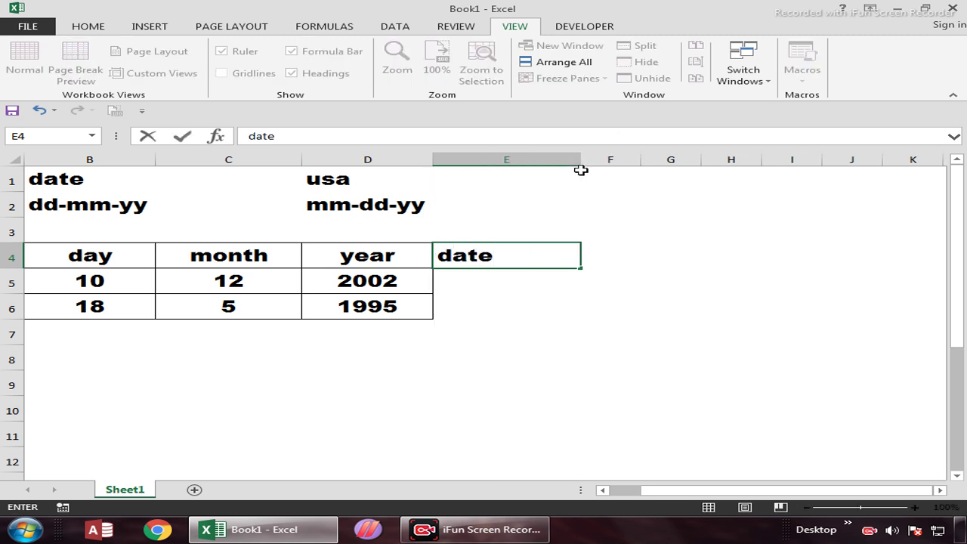
pyautogui.press('Return')
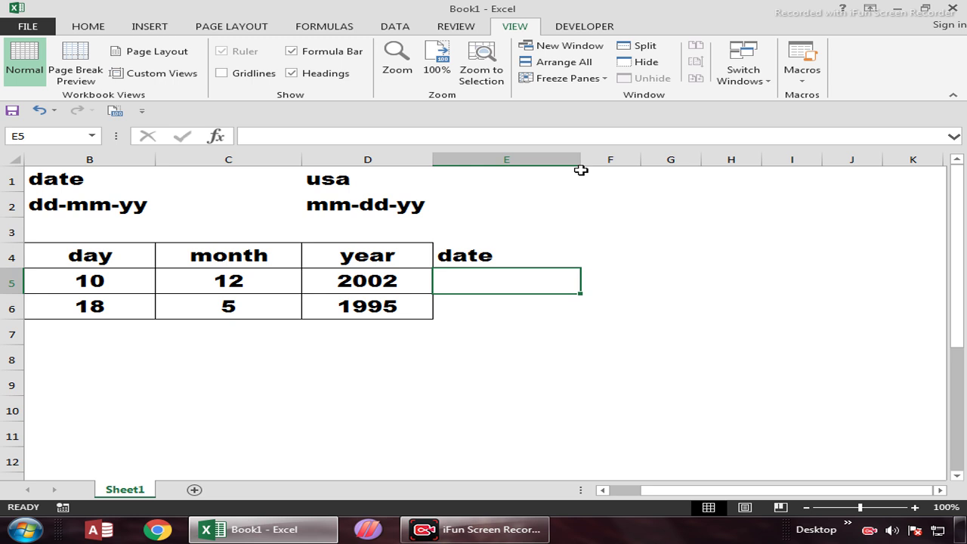
# Center cells E4:E6 horizontally and vertically and apply all borders to them.
pyautogui.moveTo(506, 255); pyautogui.dragTo(498, 308)
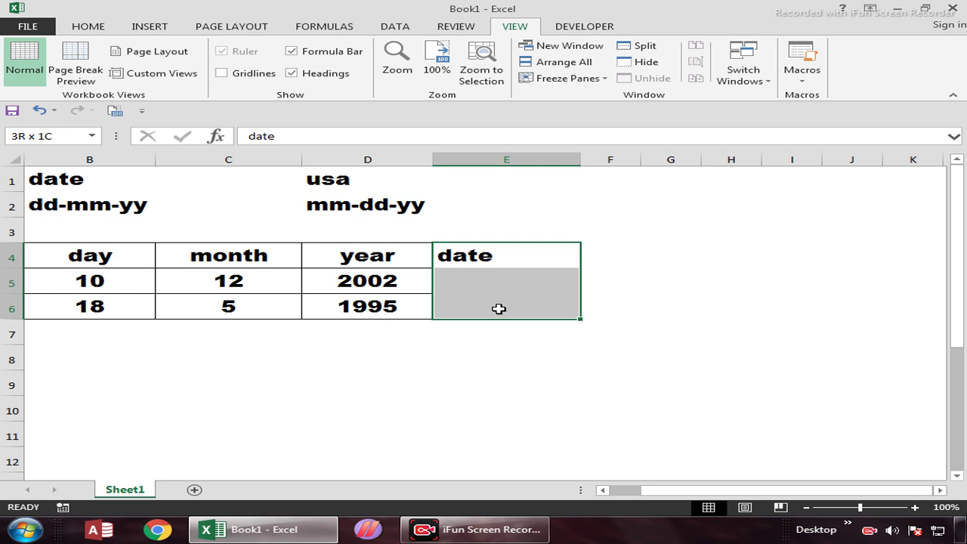
pyautogui.click(89, 27)
pyautogui.click(310, 72)
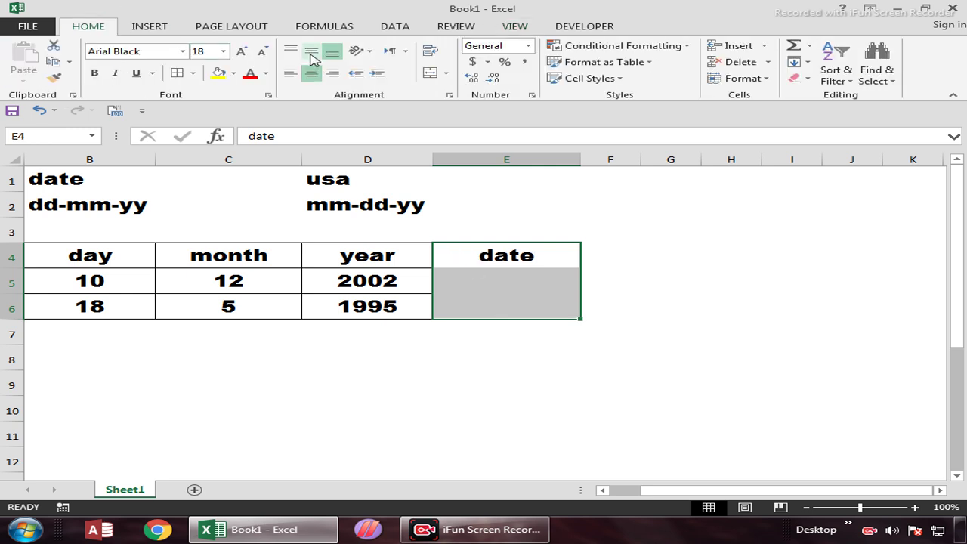
pyautogui.click(311, 53)
# Build the date in E5 with the formula =DATE(D5,C5,B5) and fill it down to E6.
pyautogui.click(522, 277)
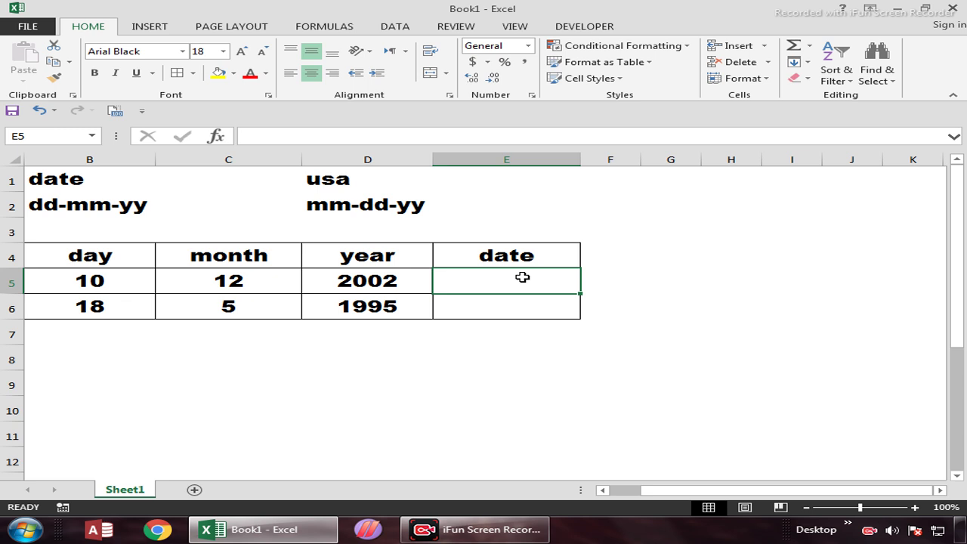
pyautogui.write('=da')
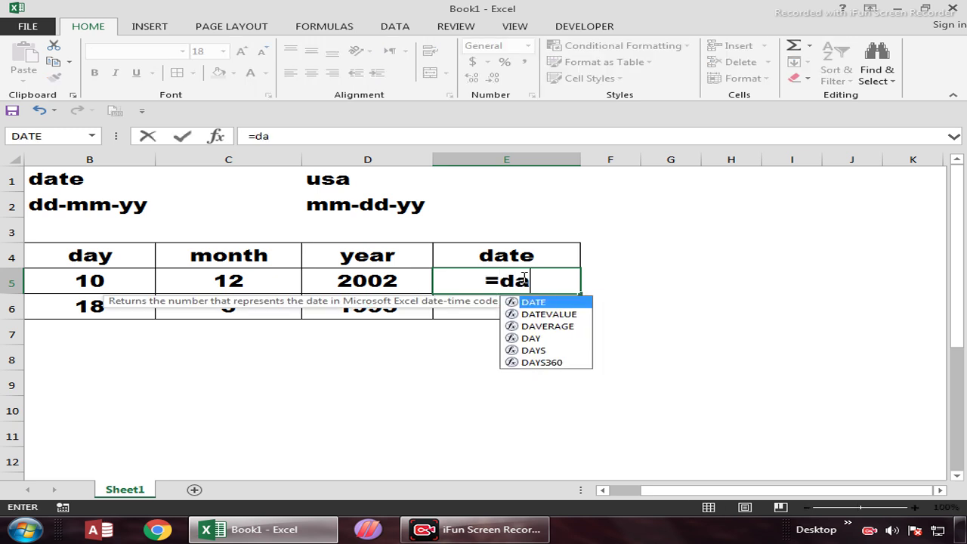
pyautogui.write('te')
pyautogui.press('Tab')
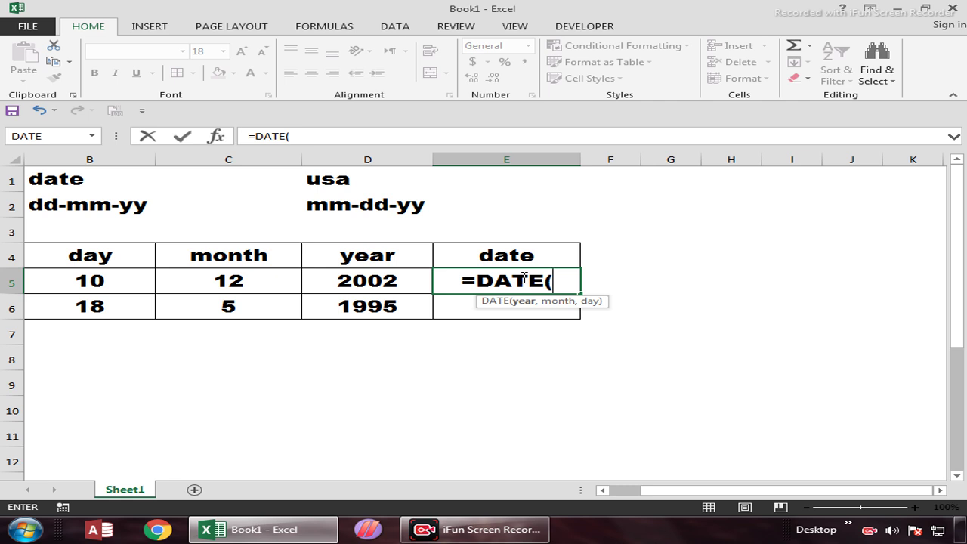
pyautogui.click(389, 280)
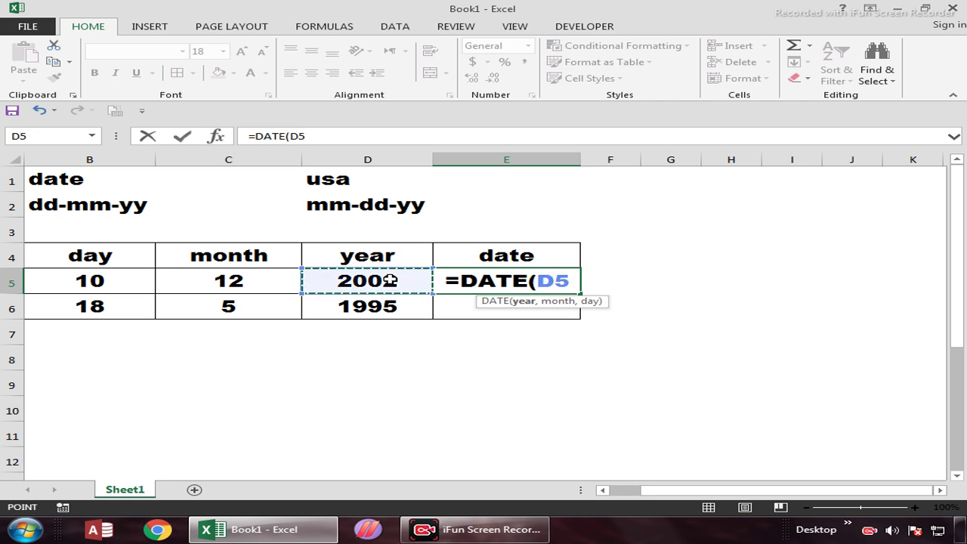
pyautogui.write(',')
pyautogui.click(237, 280)
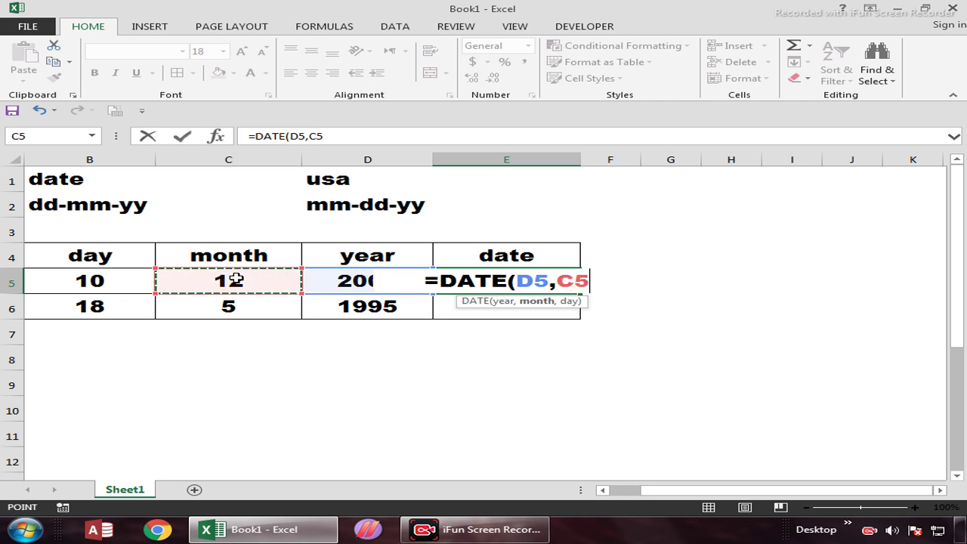
pyautogui.write(',')
pyautogui.click(105, 278)
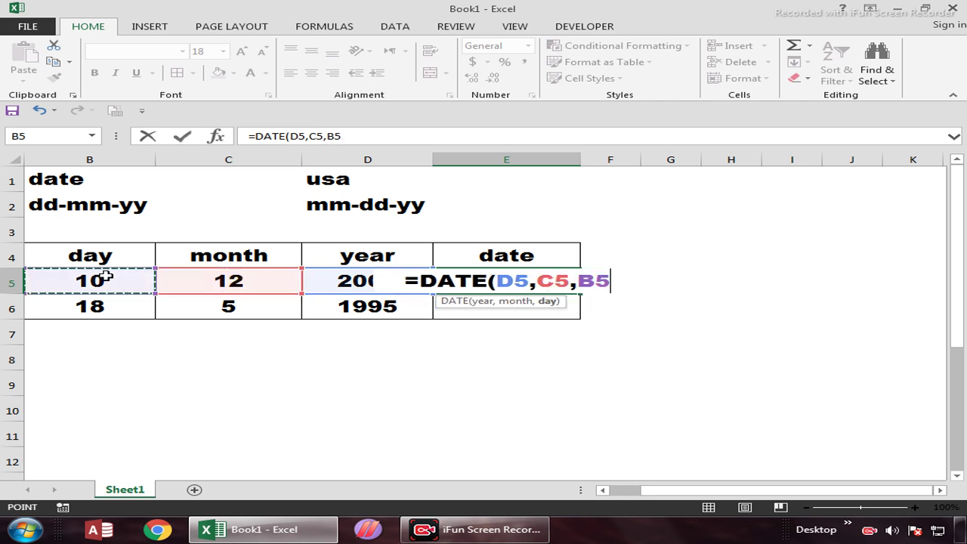
pyautogui.press('Return')
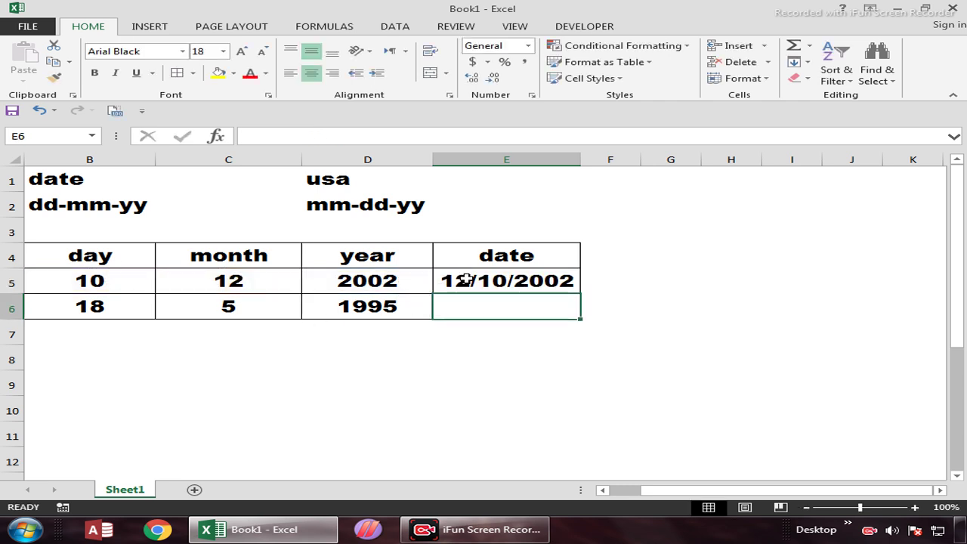
pyautogui.moveTo(462, 278); pyautogui.dragTo(470, 308)
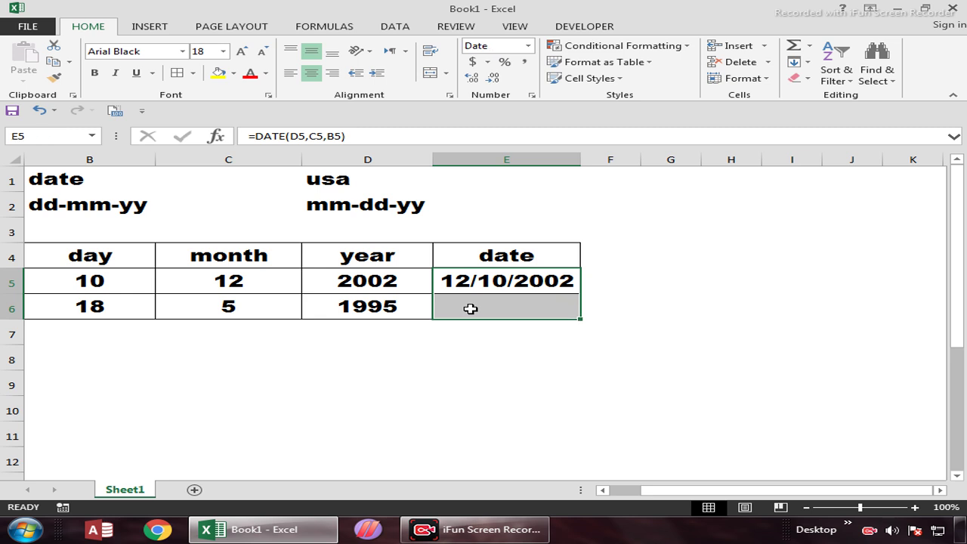
pyautogui.hotkey('ctrl', 'd')
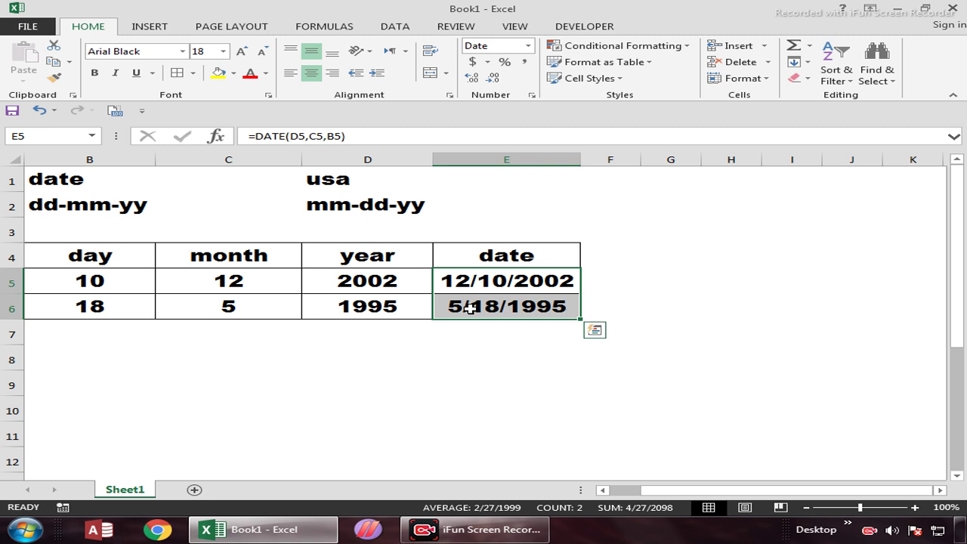
# Try the text "aug" as the month in cell C5, and undo the entry.
pyautogui.click(236, 277)
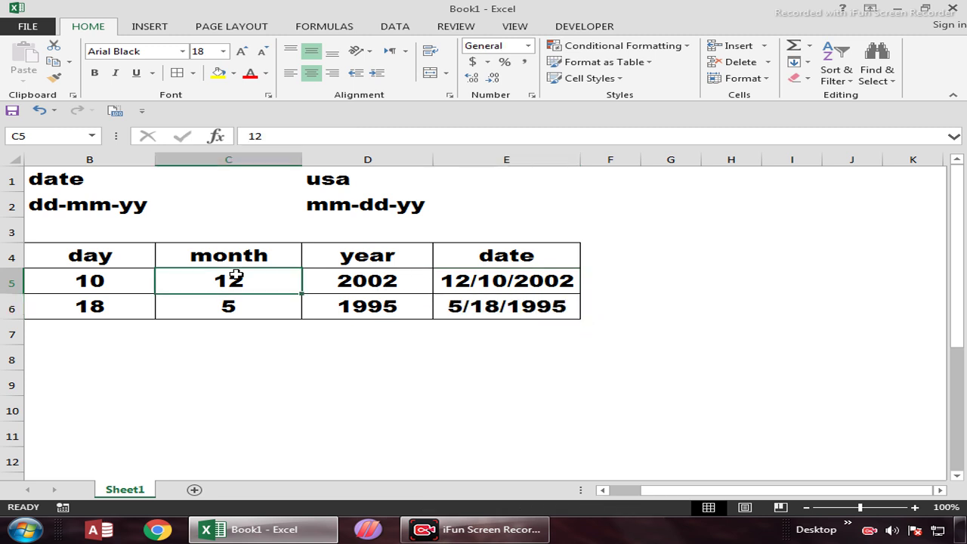
pyautogui.write('aug')
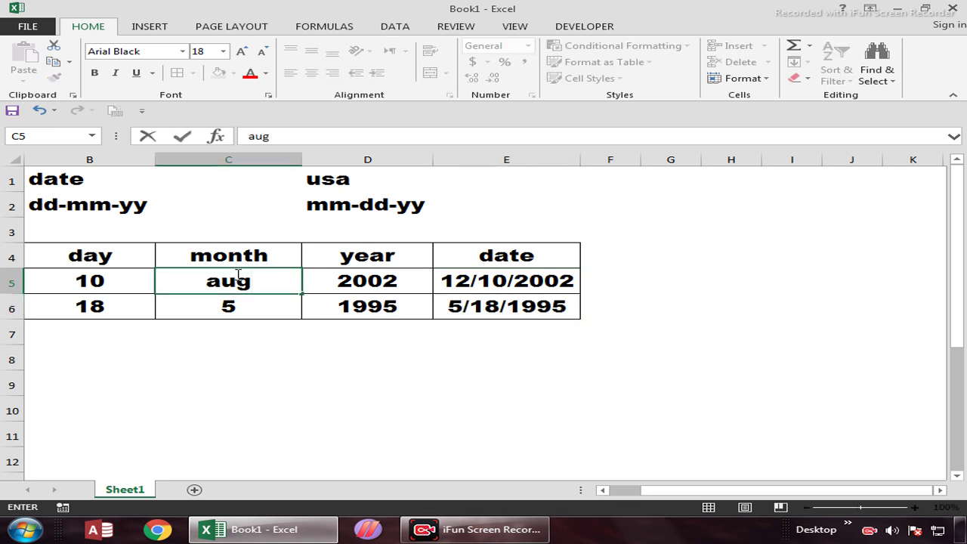
pyautogui.press('Return')
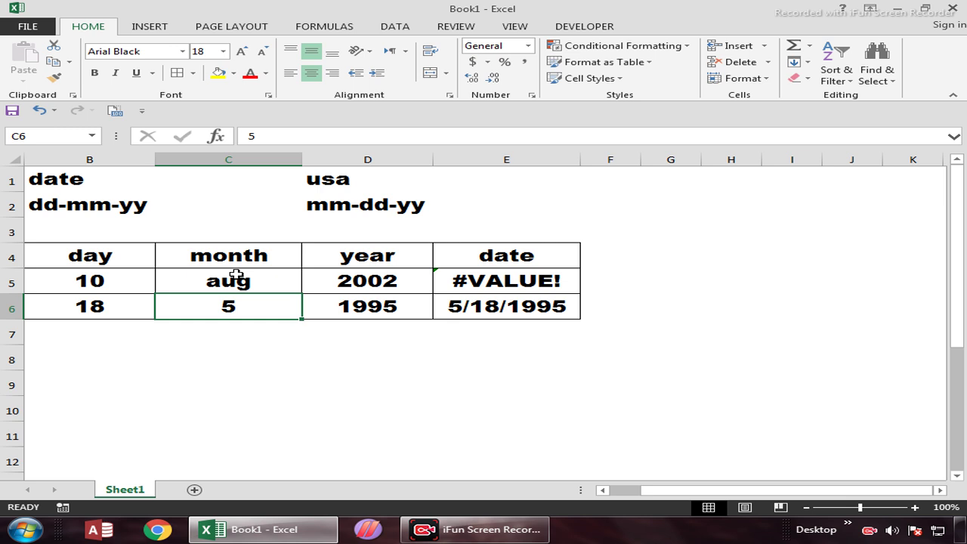
pyautogui.hotkey('ctrl', 'z')
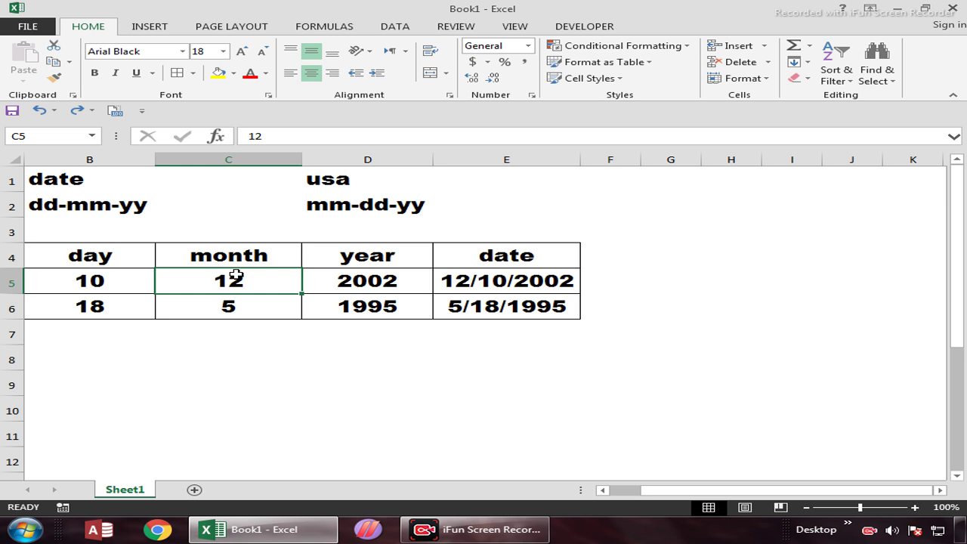
# Enter the column headings "hour", "minute" and "second" in cells B8 to D8.
pyautogui.click(103, 352)
pyautogui.write('hour')
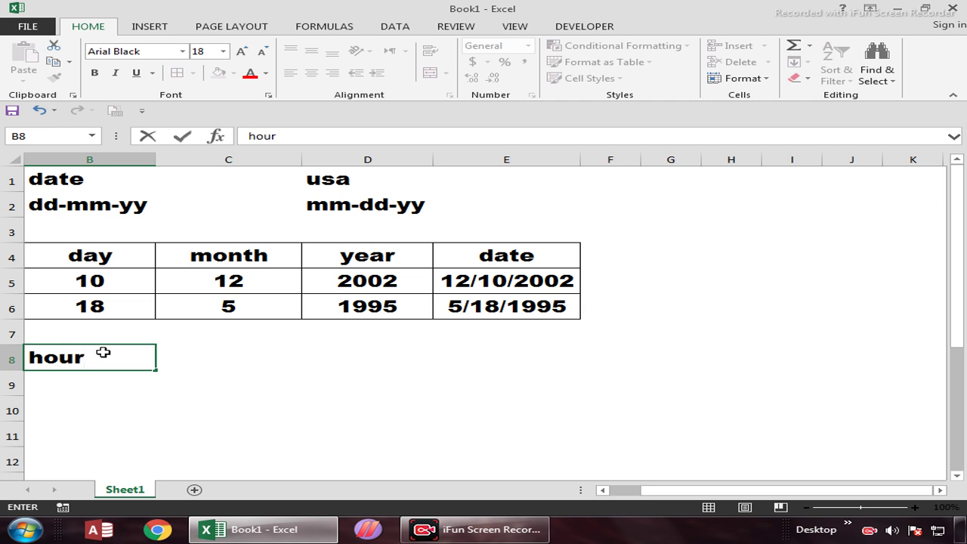
pyautogui.press('Tab')
pyautogui.write('minute')
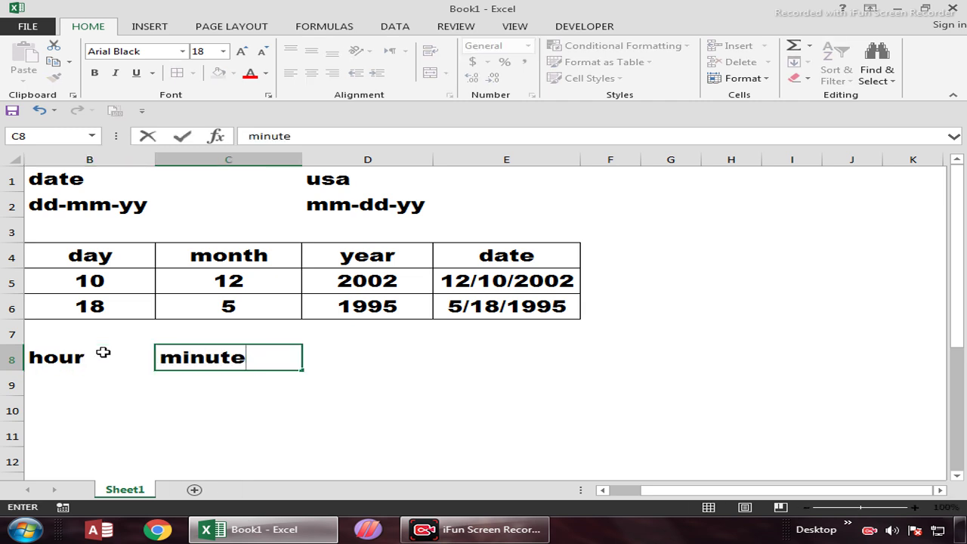
pyautogui.press('Tab')
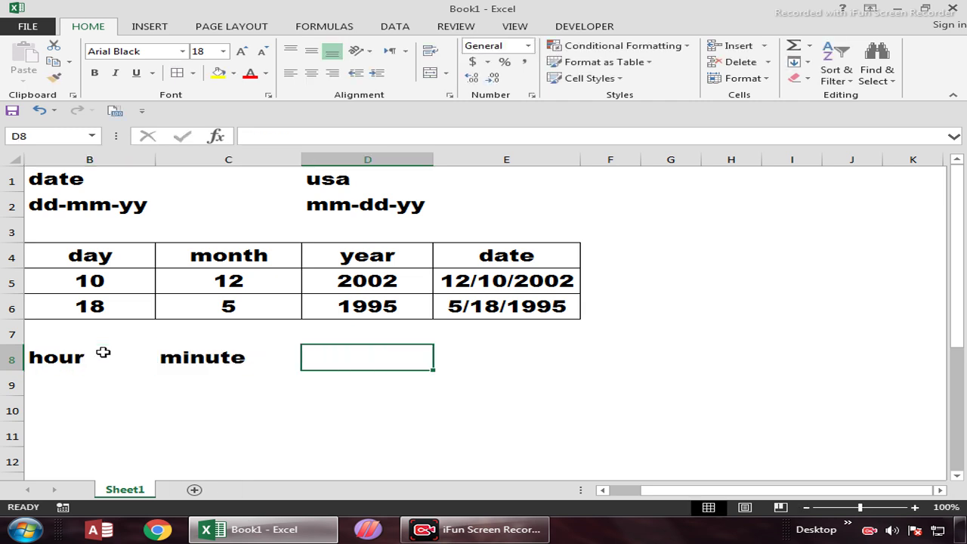
pyautogui.write('seco')
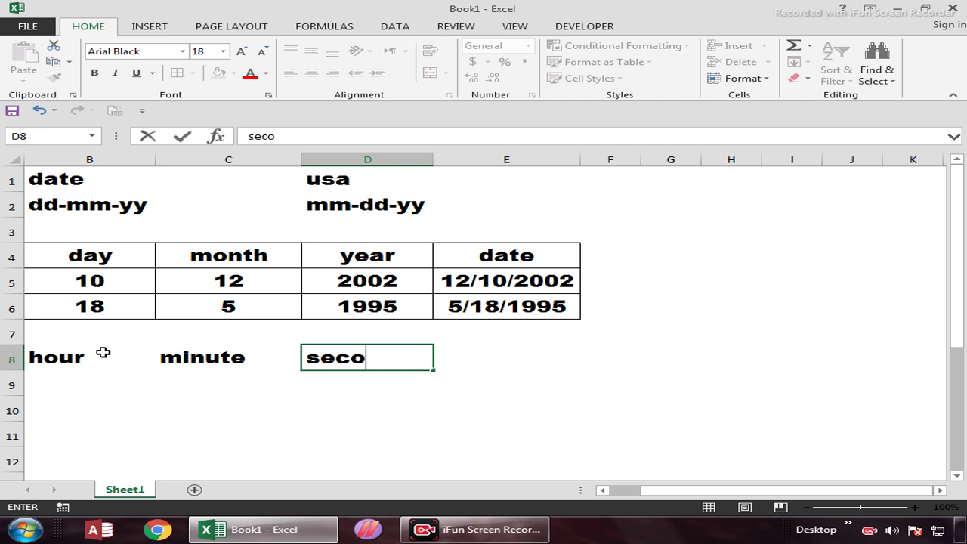
pyautogui.write('nf')
pyautogui.write('d')
pyautogui.press('Return')
# Fill the first time row, B9 to D9, with hour 15, minute 24 and second 14.
pyautogui.press('Left')
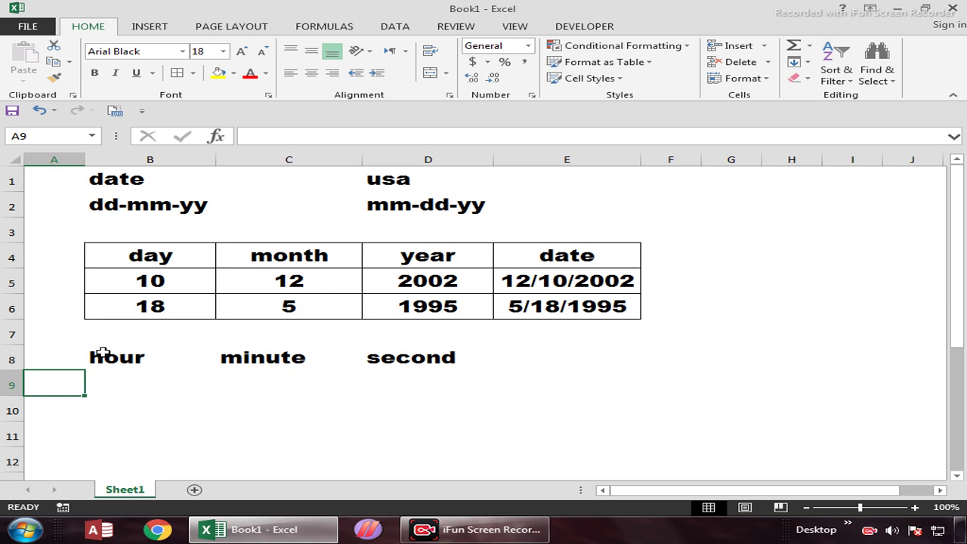
pyautogui.press('Right')
pyautogui.write('15')
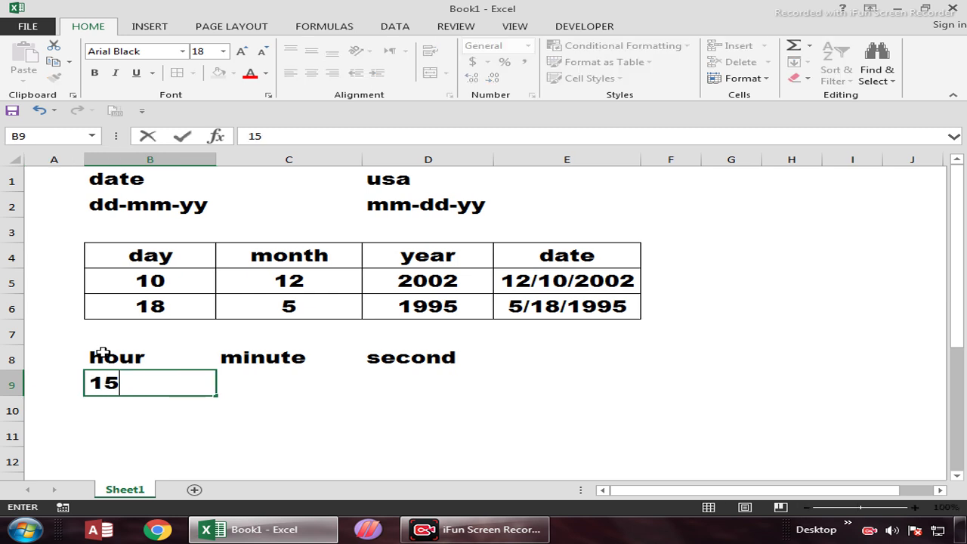
pyautogui.hotkey('ctrl', 'Return')
pyautogui.press('Right')
pyautogui.write('24')
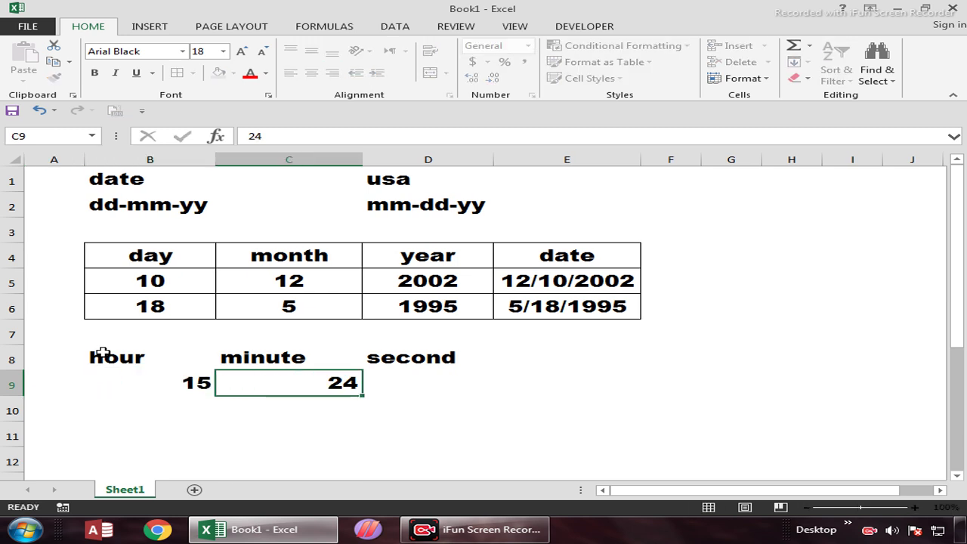
pyautogui.press('Right')
pyautogui.write('14')
pyautogui.hotkey('ctrl', 'Return')
# Fill the second time row, B10 to D10, with hour 10, minute 17 and second 21.
pyautogui.press('Down')
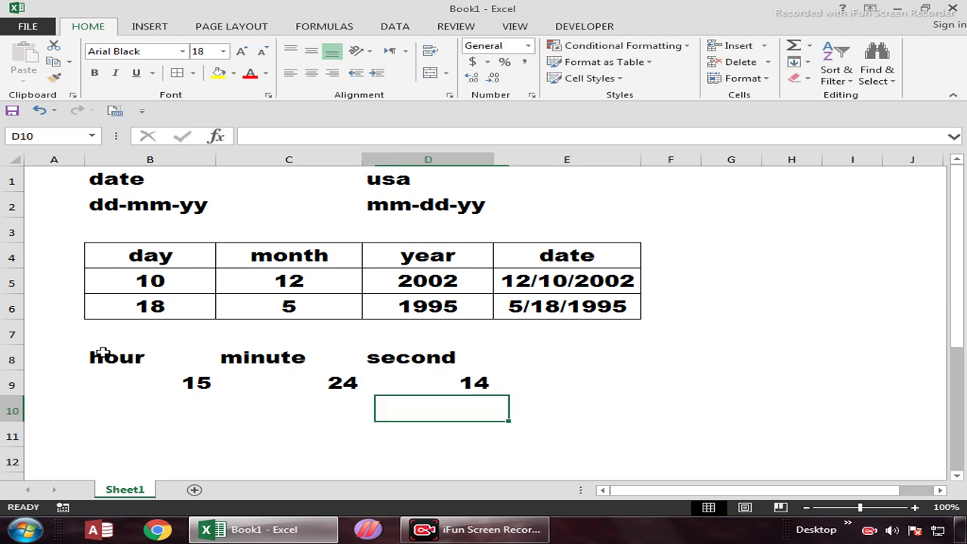
pyautogui.press('Left')
pyautogui.press('Left')
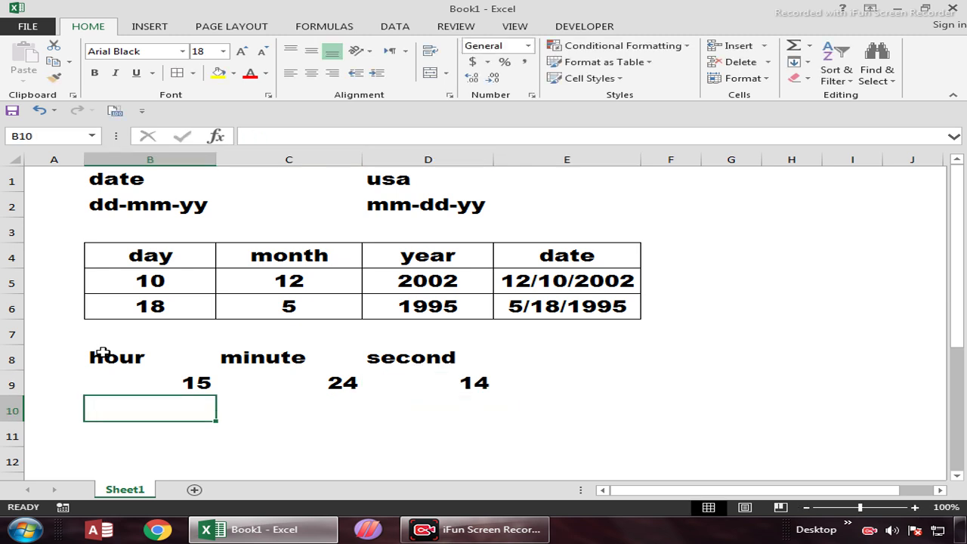
pyautogui.write('10')
pyautogui.press('Right')
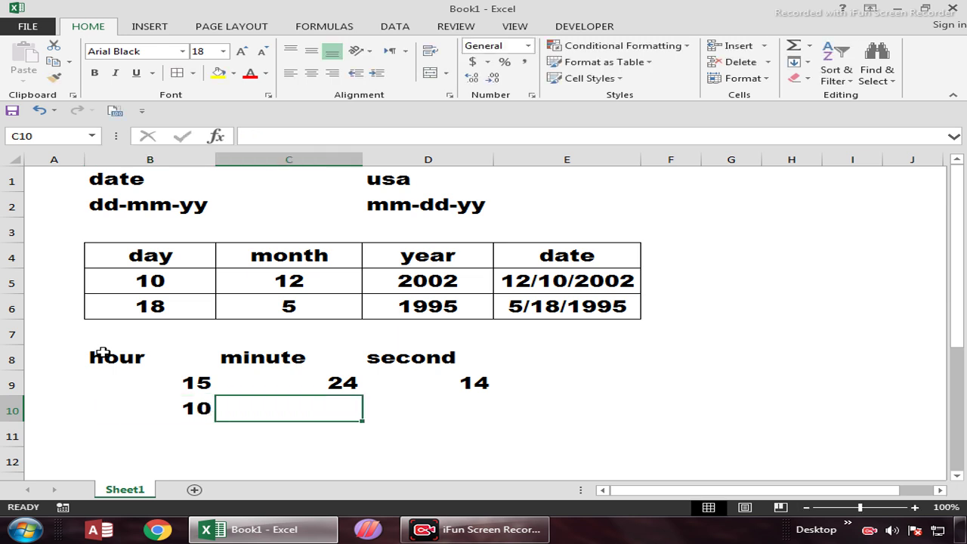
pyautogui.write('17')
pyautogui.hotkey('ctrl', 'Return')
pyautogui.press('Right')
pyautogui.write('21')
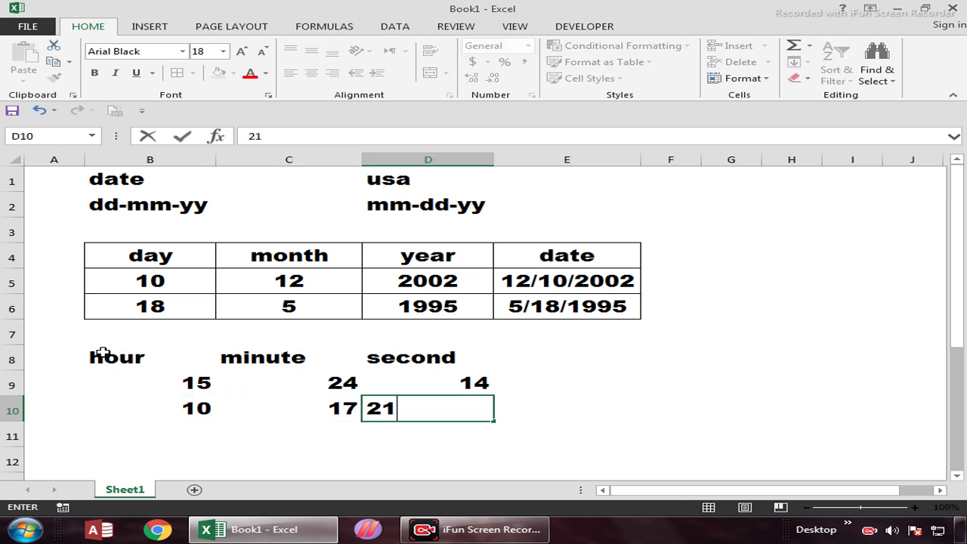
pyautogui.press('Right')
# Enter the heading "time" in cell E8 beside the "second" heading.
pyautogui.press('Up')
pyautogui.press('Up')
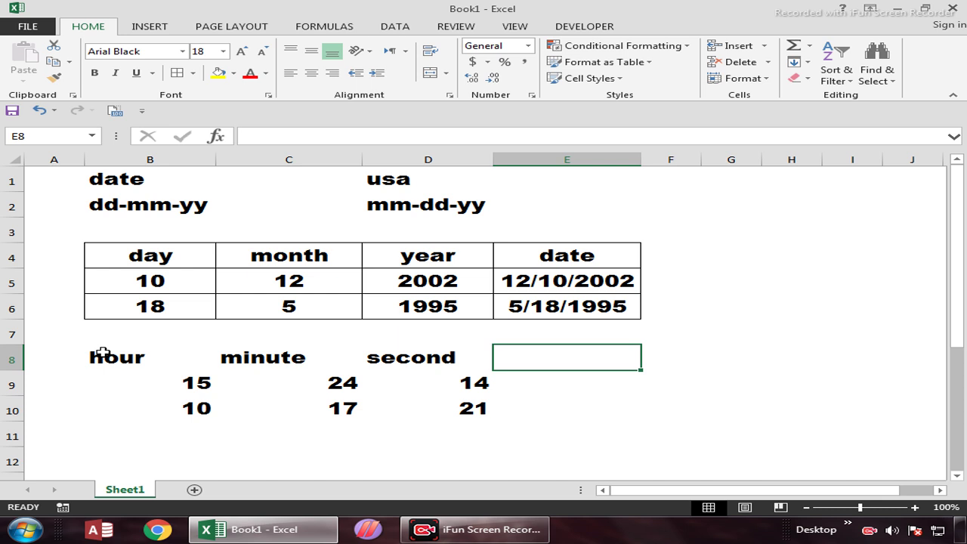
pyautogui.write('time')
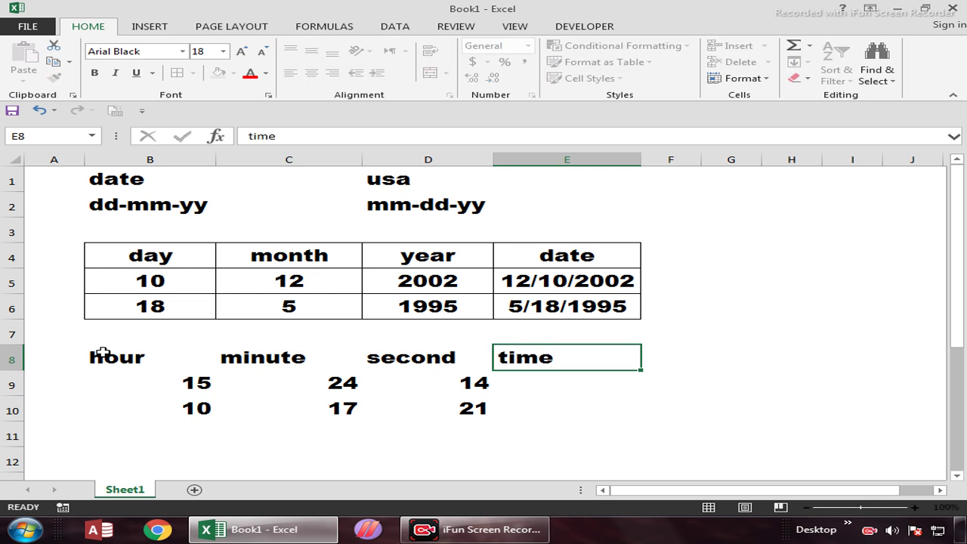
pyautogui.press('Return')
# Center the contents of the time table B8:E10 horizontally and vertically and apply all borders to its cells.
pyautogui.moveTo(135, 360); pyautogui.dragTo(577, 406)
pyautogui.click(311, 72)
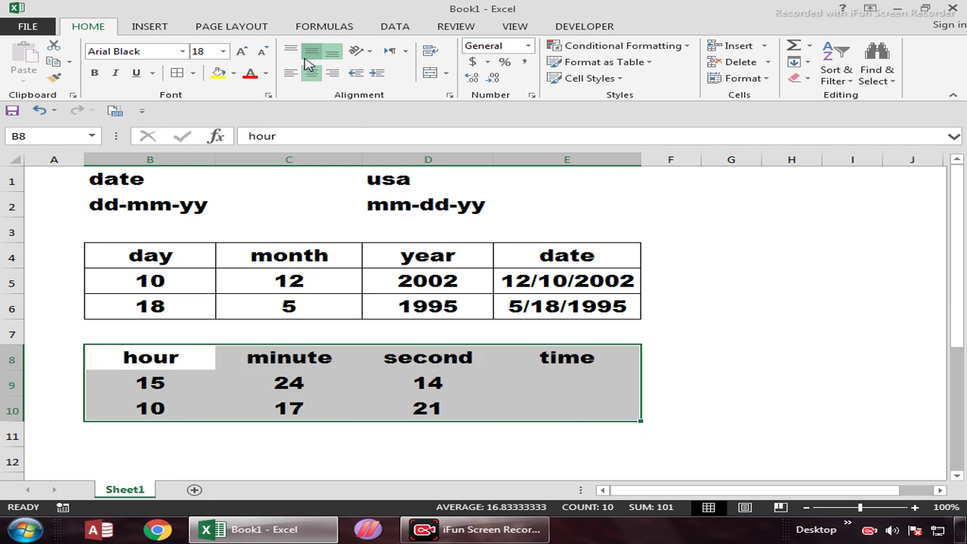
pyautogui.click(184, 72)
pyautogui.click(574, 380)
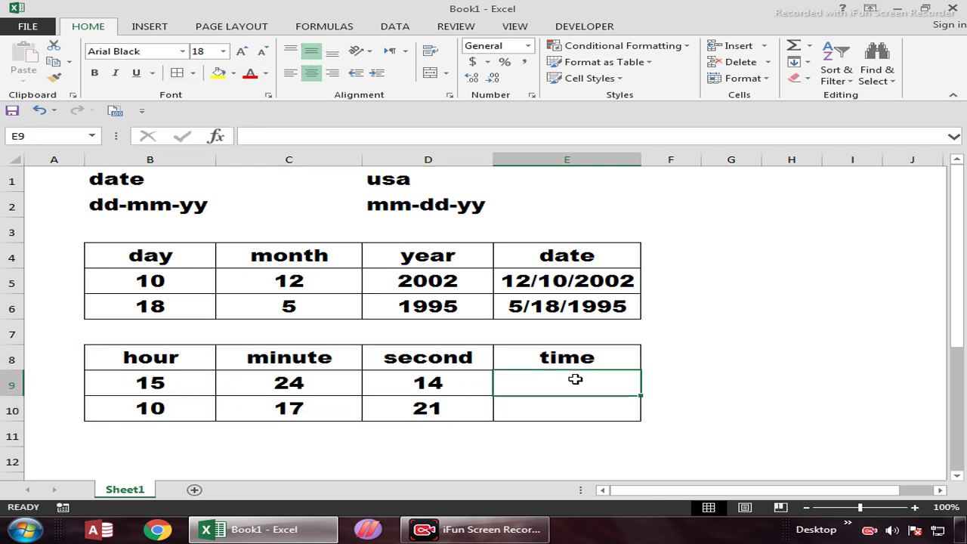
# Combine the first row's hour, minute and second in E9 with =TIME(B9,C9,D9) and fill the formula down to E10.
pyautogui.write('=tim')
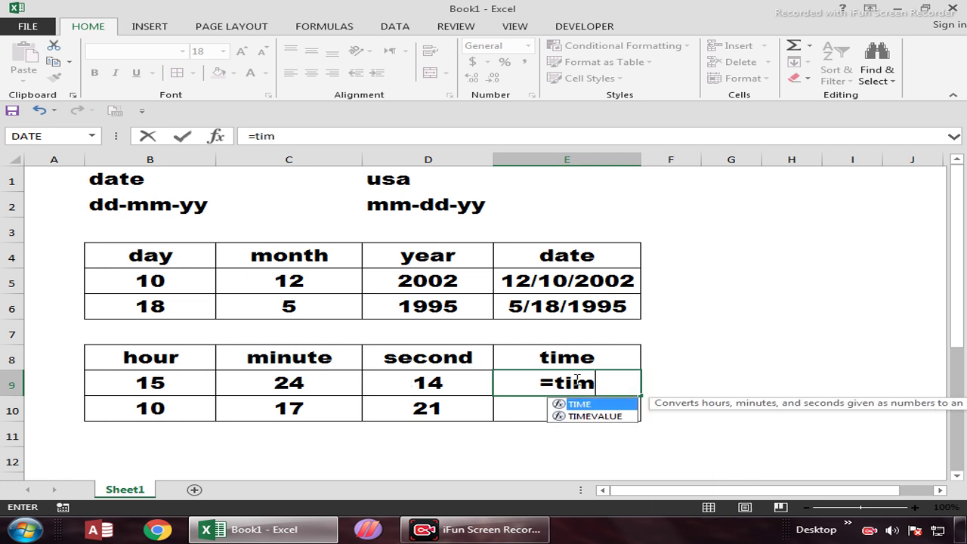
pyautogui.press('Tab')
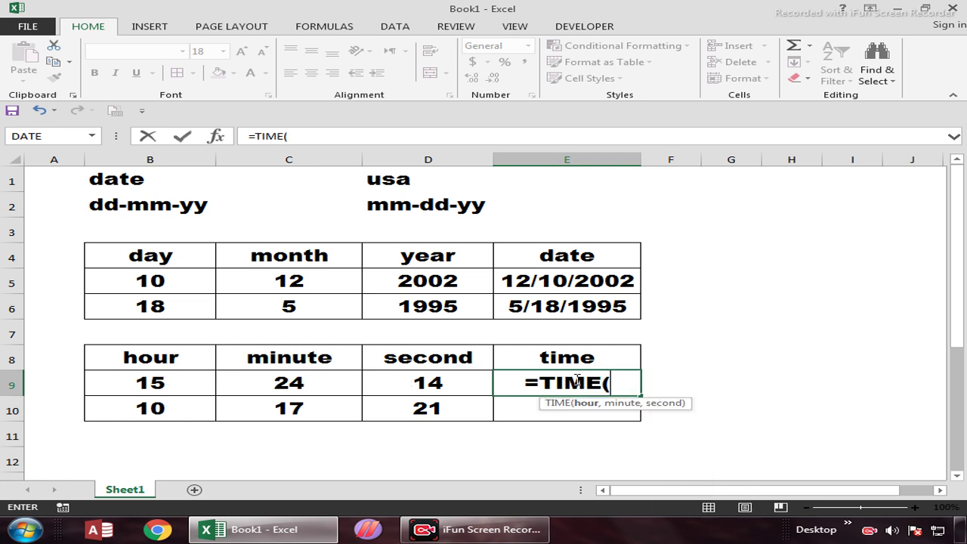
pyautogui.press('Left')
pyautogui.press('Left')
pyautogui.press('Left')
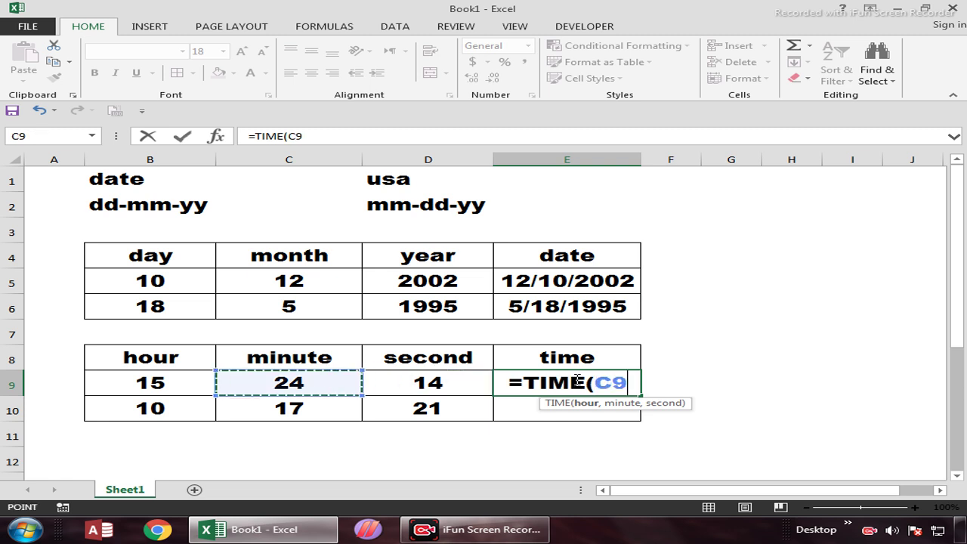
pyautogui.write(',')
pyautogui.press('Left')
pyautogui.press('Left')
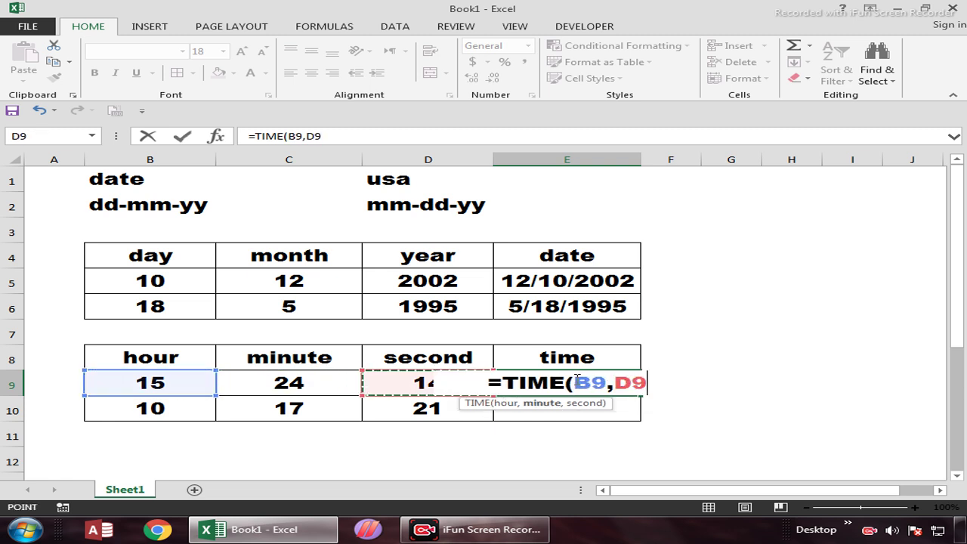
pyautogui.write(',')
pyautogui.press('Left')
pyautogui.press('Down')
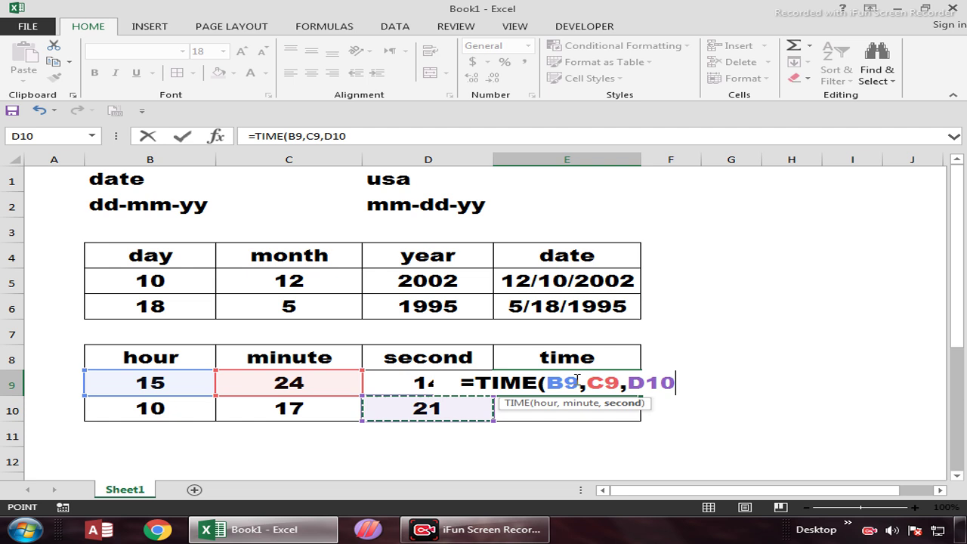
pyautogui.press('Up')
pyautogui.hotkey('ctrl', 'Return')
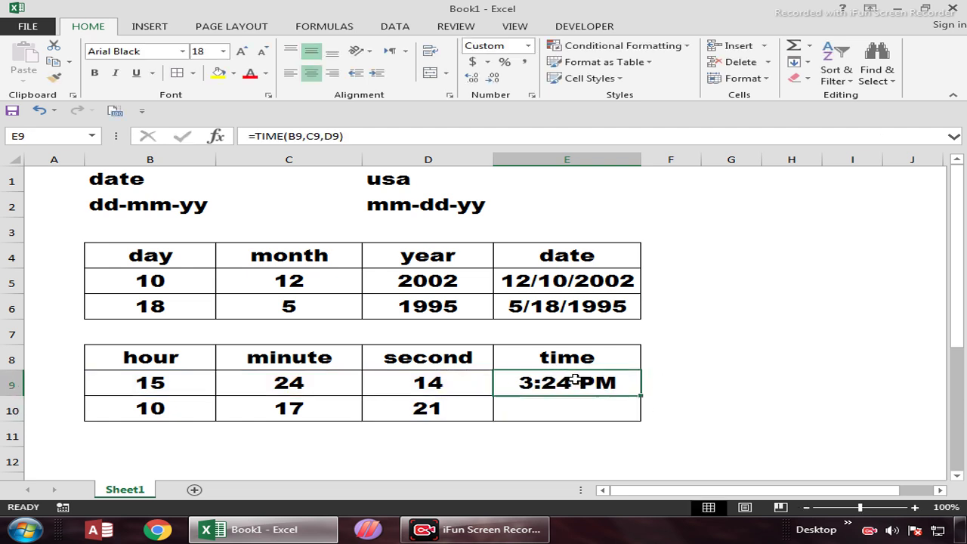
pyautogui.hotkey('shift', 'Down')
pyautogui.hotkey('ctrl', 'd')
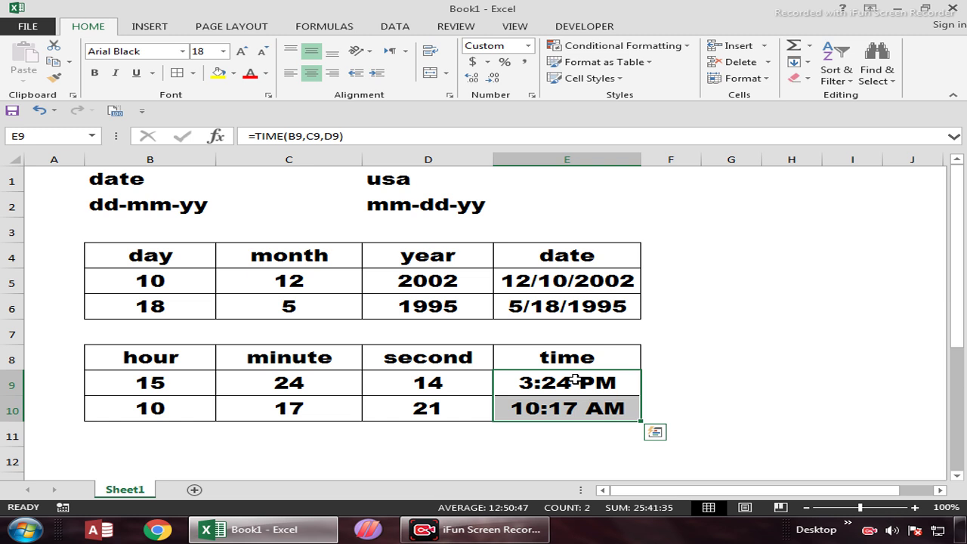
# Apply the Time number format with seconds to E9:E10 and widen column E.
pyautogui.click(528, 46)
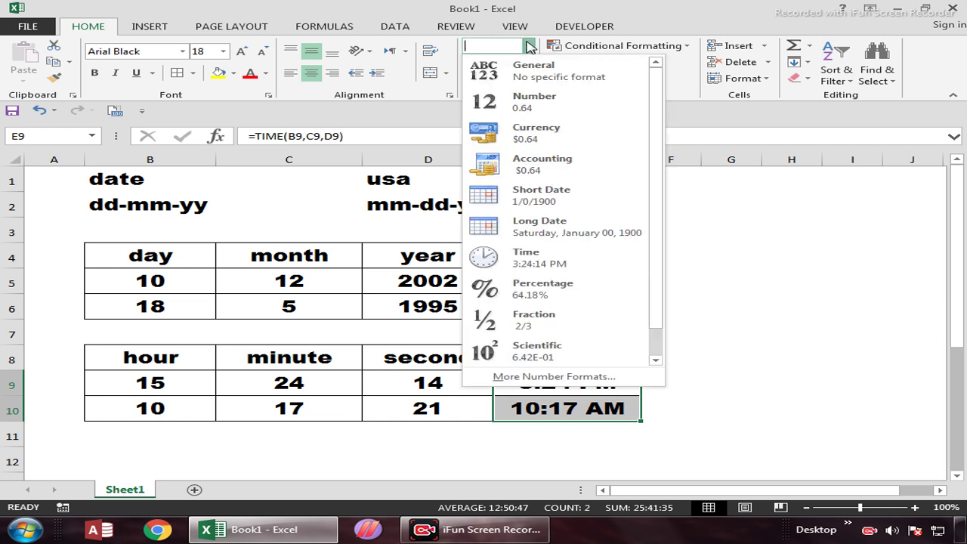
pyautogui.click(566, 259)
pyautogui.moveTo(641, 159); pyautogui.dragTo(672, 158)
pyautogui.click(698, 282)
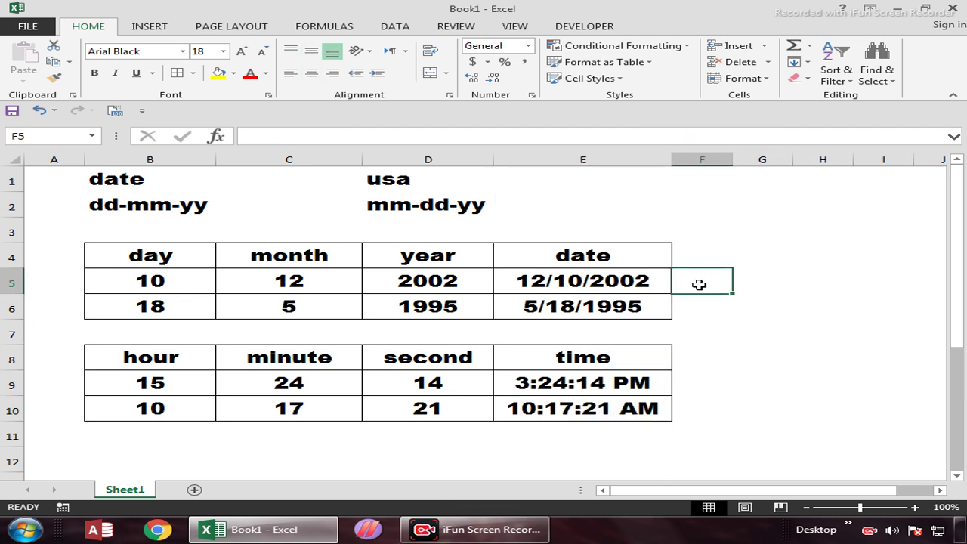
# Enter the headings "day", "month" and "year" in F4 to H4 beside the "date" heading.
pyautogui.press('Right')
pyautogui.press('Right')
pyautogui.press('Right')
pyautogui.press('Right')
pyautogui.press('Right')
pyautogui.press('Right')
pyautogui.press('Right')
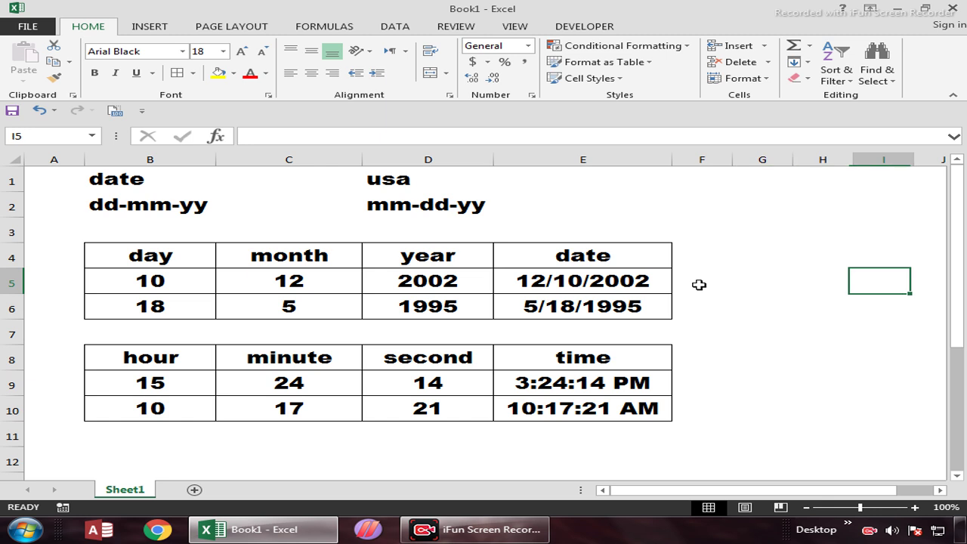
pyautogui.press('Right')
pyautogui.press('Right')
pyautogui.press('Right')
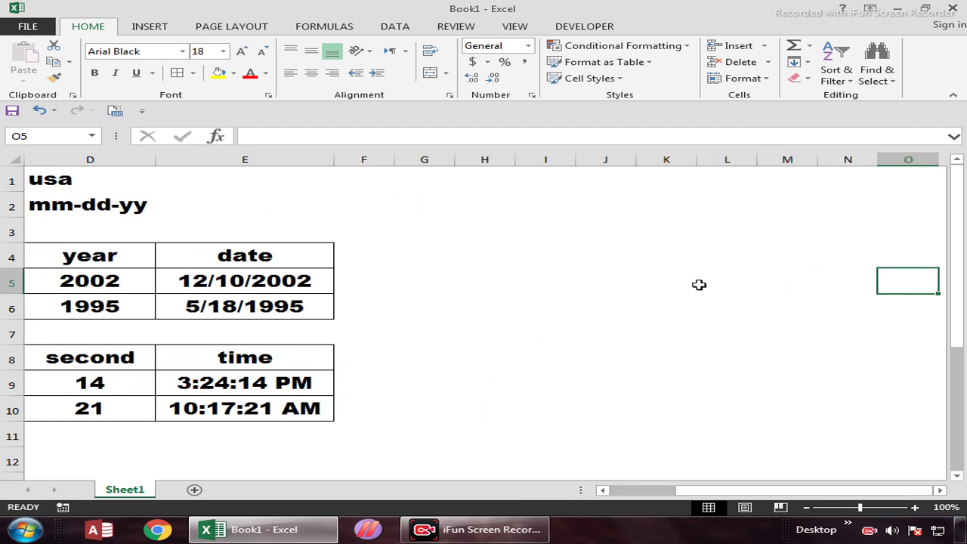
pyautogui.press('Left')
pyautogui.press('Left')
pyautogui.press('Left')
pyautogui.press('Left')
pyautogui.press('Left')
pyautogui.press('Left')
pyautogui.press('Left')
pyautogui.press('Left')
pyautogui.press('Left')
pyautogui.press('Left')
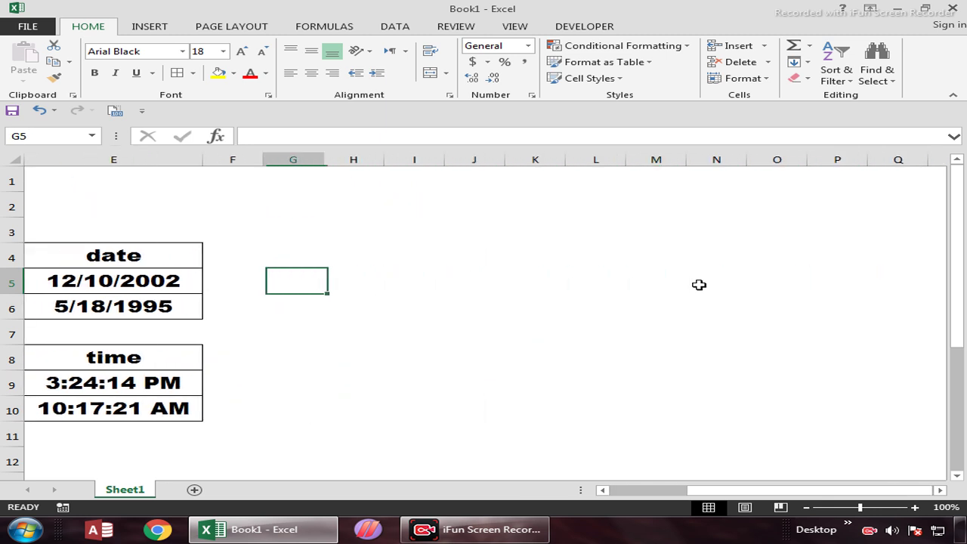
pyautogui.press('Up')
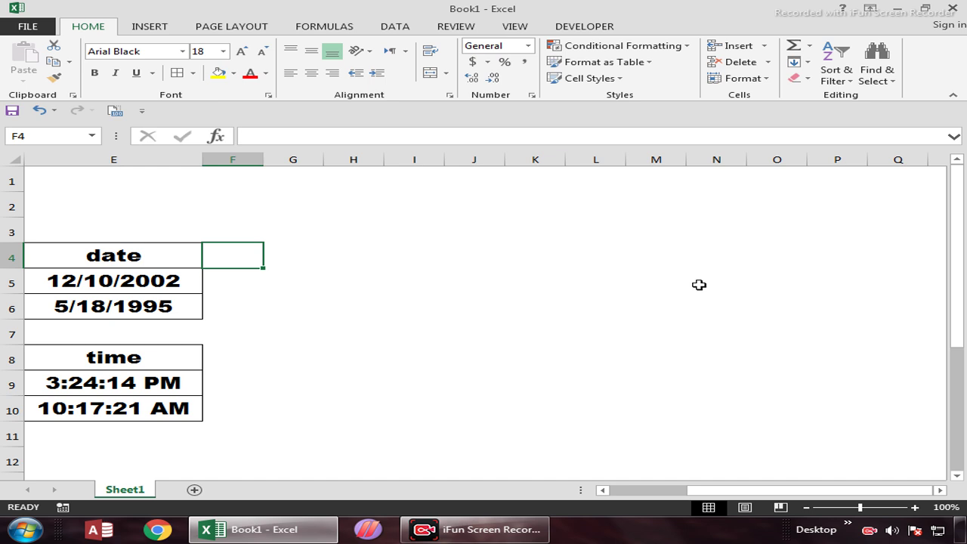
pyautogui.write('day')
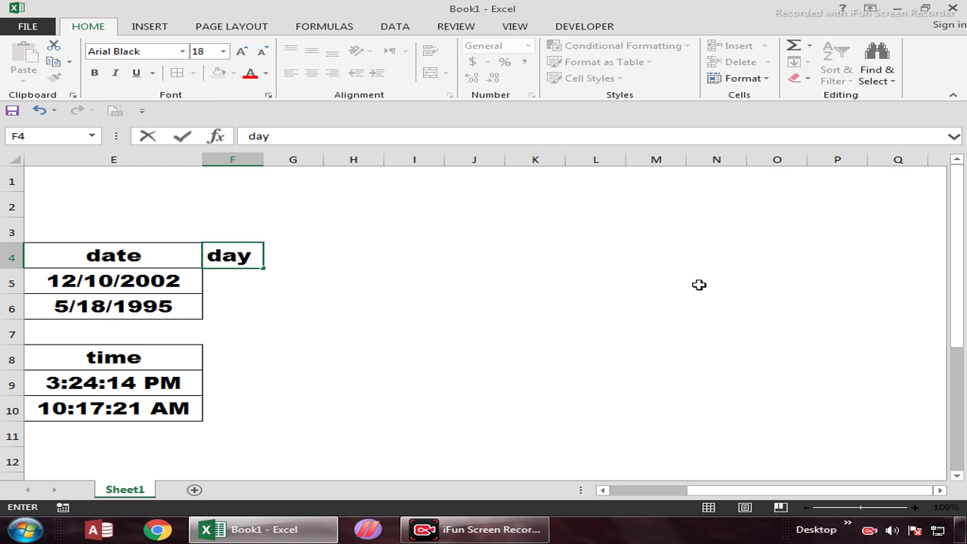
pyautogui.press('Tab')
pyautogui.write('month')
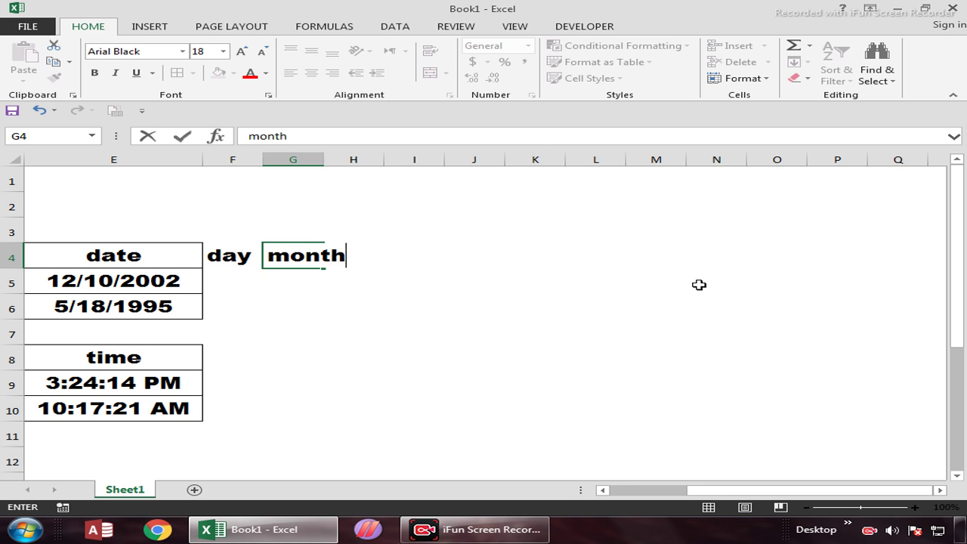
pyautogui.press('Tab')
pyautogui.write('yea')
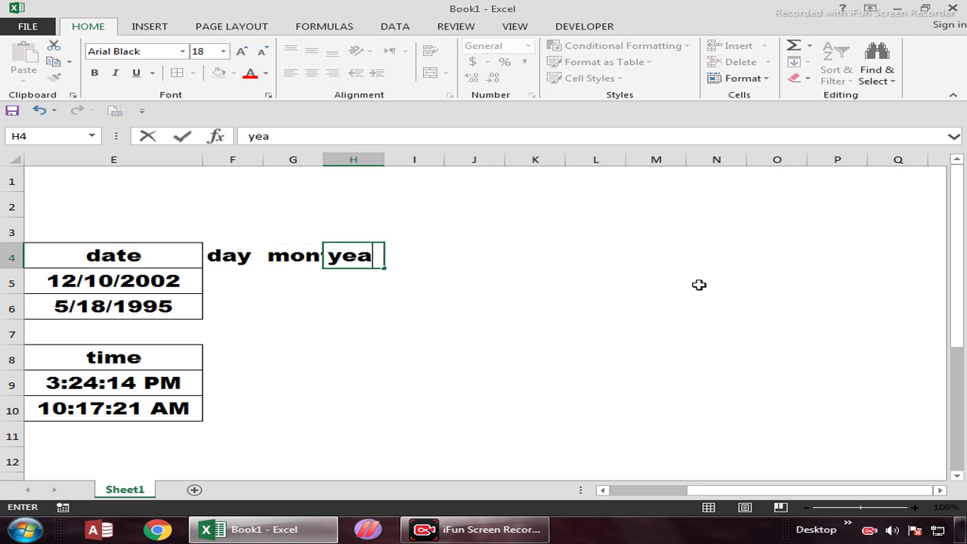
pyautogui.write('r')
pyautogui.press('Return')
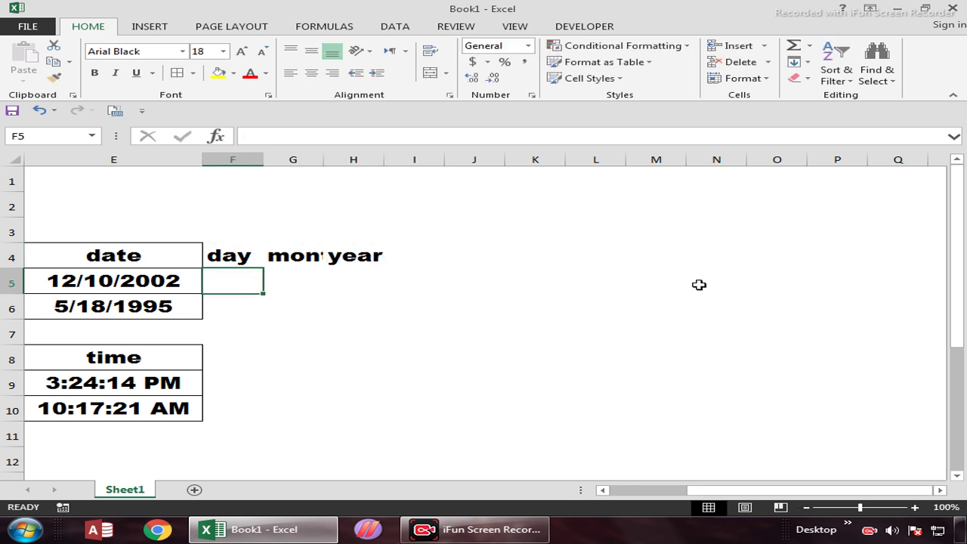
# Fit columns G and H to their headings and apply all borders to F4:H6.
pyautogui.doubleClick(324, 158)
pyautogui.doubleClick(415, 158)
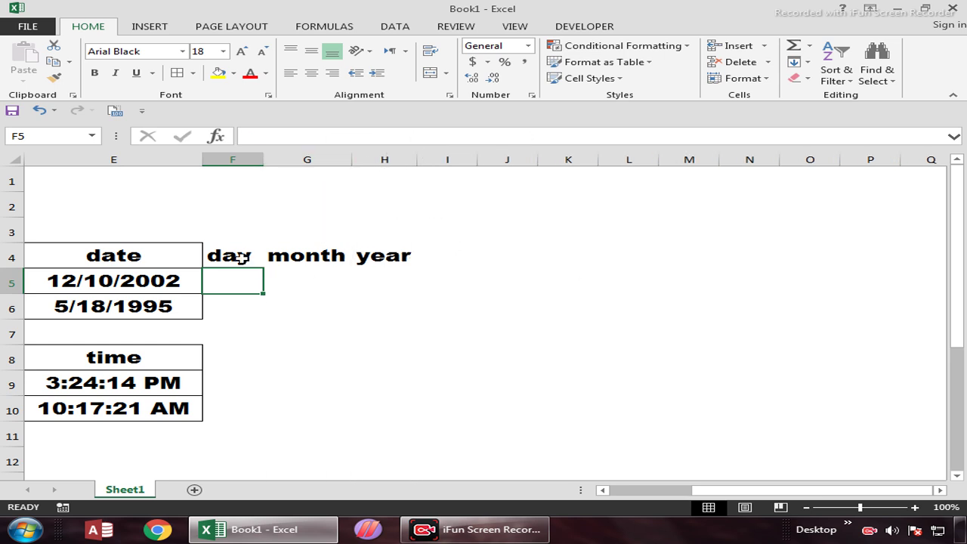
pyautogui.moveTo(242, 255); pyautogui.dragTo(396, 299)
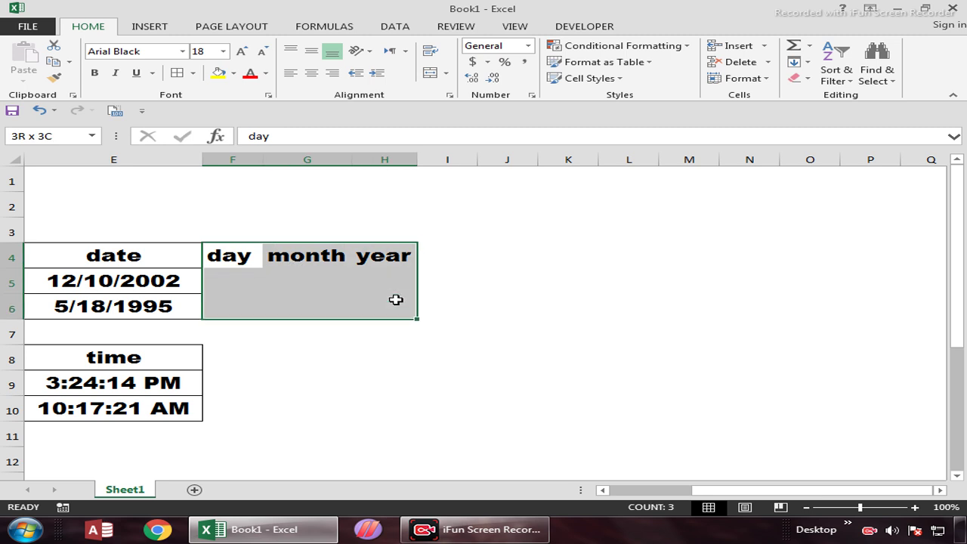
pyautogui.click(177, 73)
pyautogui.click(235, 357)
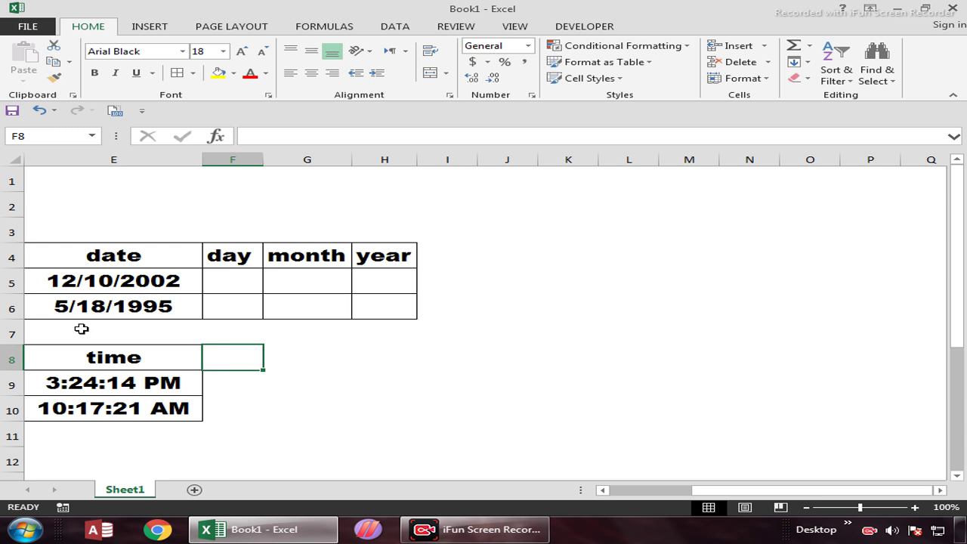
# Extract the day from the date in F5 with =DAY(E5) and fill the formula down to F6.
pyautogui.click(219, 277)
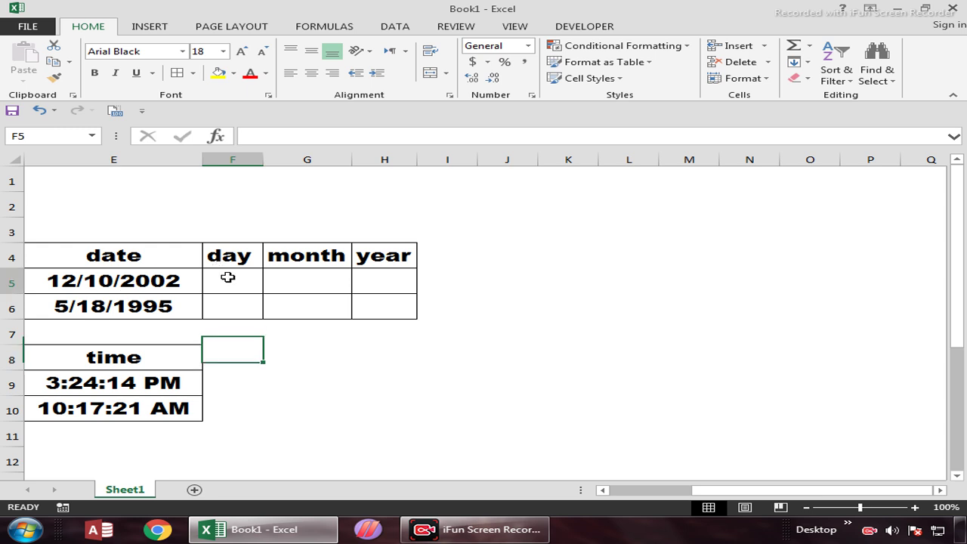
pyautogui.write('=day')
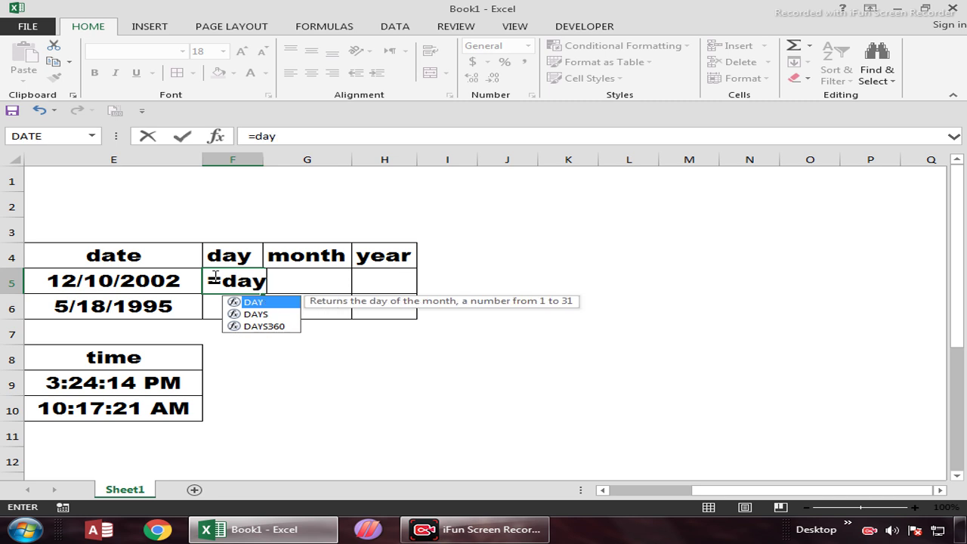
pyautogui.press('Tab')
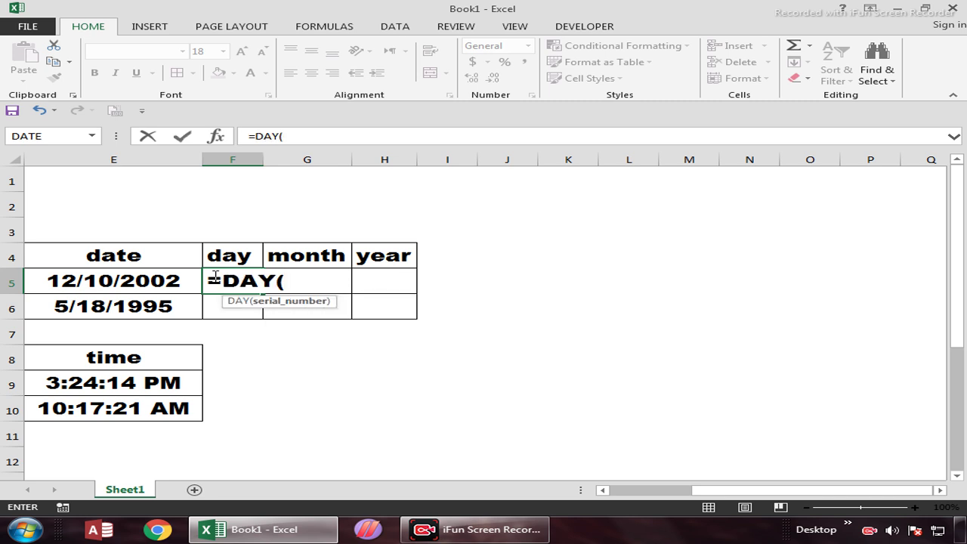
pyautogui.press('Left')
pyautogui.press('Return')
pyautogui.click(214, 276)
pyautogui.hotkey('shift', 'Down')
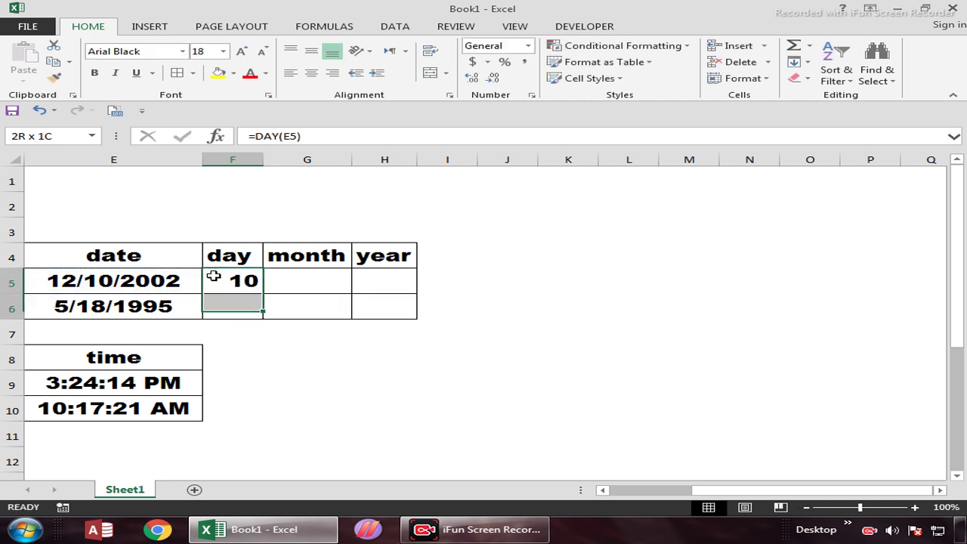
pyautogui.hotkey('ctrl', 'd')
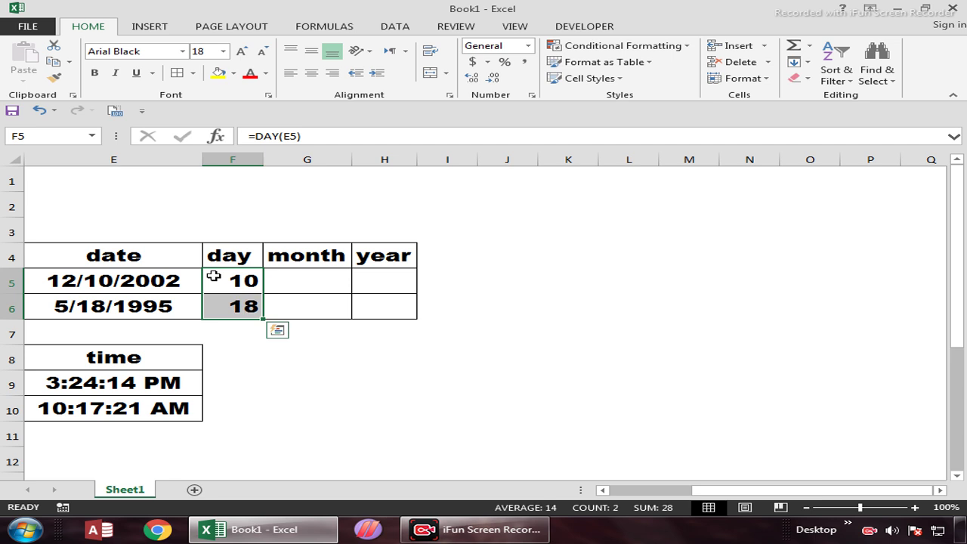
# Extract the month from the date in G5 with =MONTH(E5) and fill the formula down to G6.
pyautogui.press('Right')
pyautogui.write('=mn')
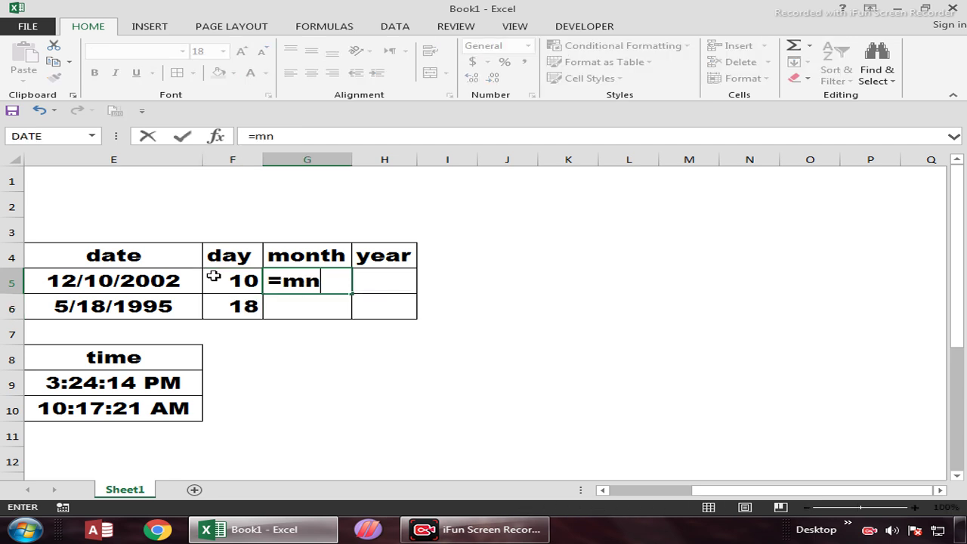
pyautogui.press('BackSpace')
pyautogui.write('on')
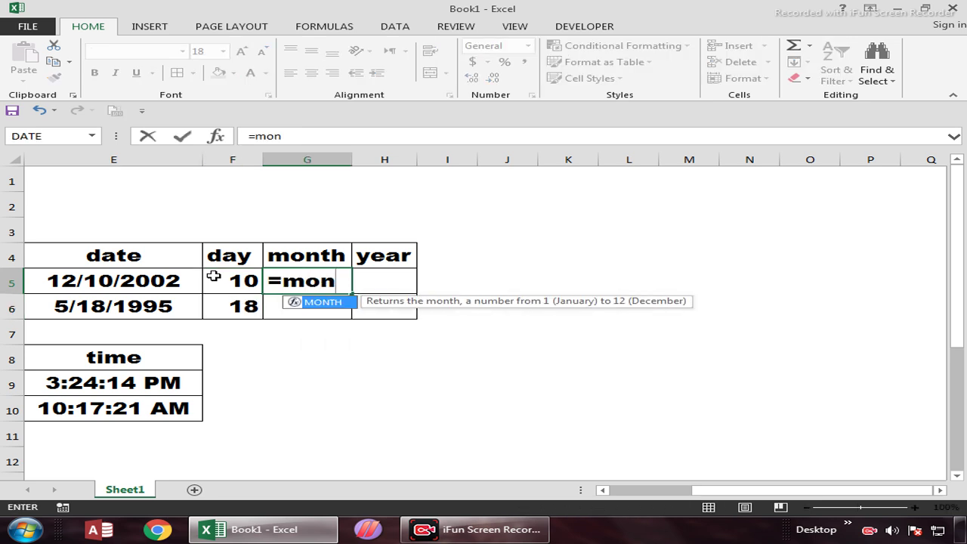
pyautogui.press('Tab')
pyautogui.press('Left')
pyautogui.press('Left')
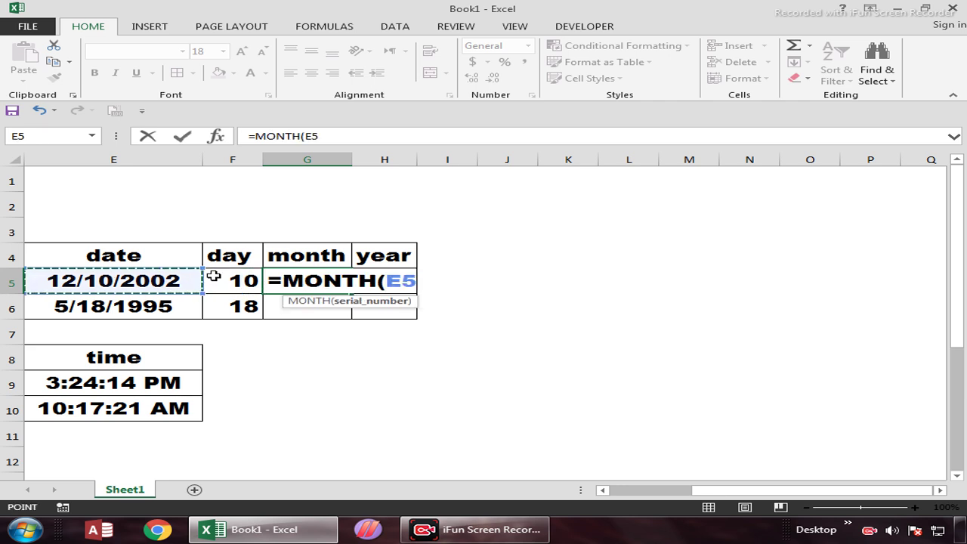
pyautogui.press('Return')
pyautogui.press('Up')
pyautogui.hotkey('shift', 'Down')
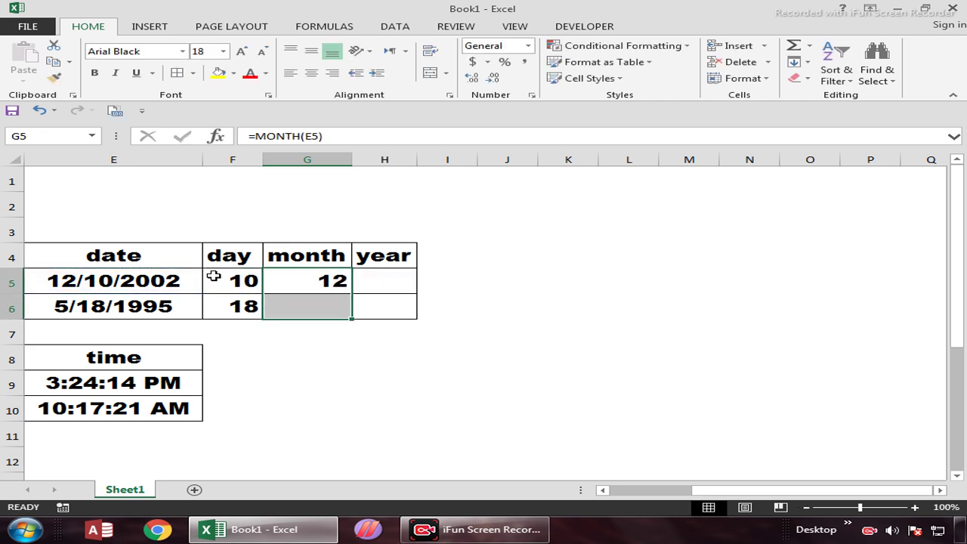
pyautogui.hotkey('ctrl', 'd')
# Extract the year from the date in H5 with =YEAR(E5) and fill the formula down to H6.
pyautogui.press('Right')
pyautogui.write('=')
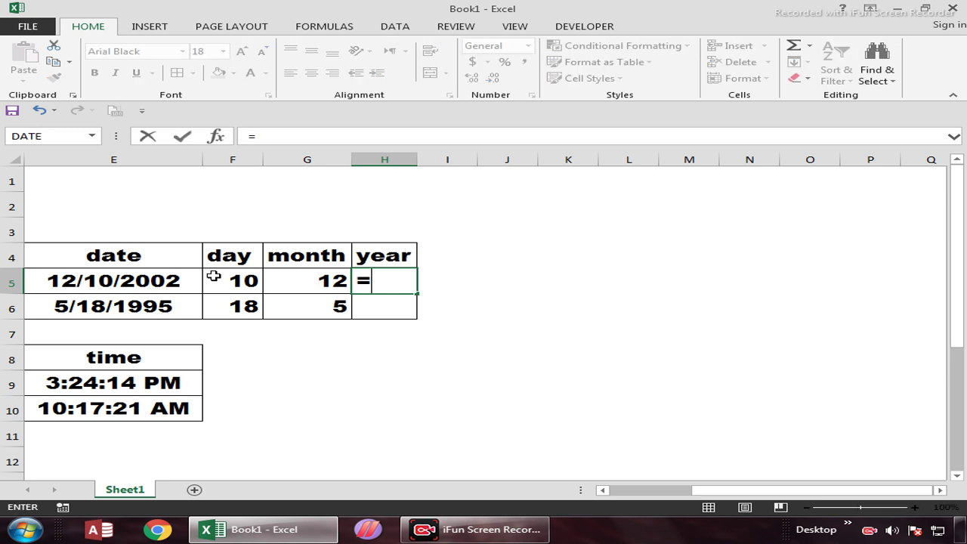
pyautogui.write('ye')
pyautogui.press('Tab')
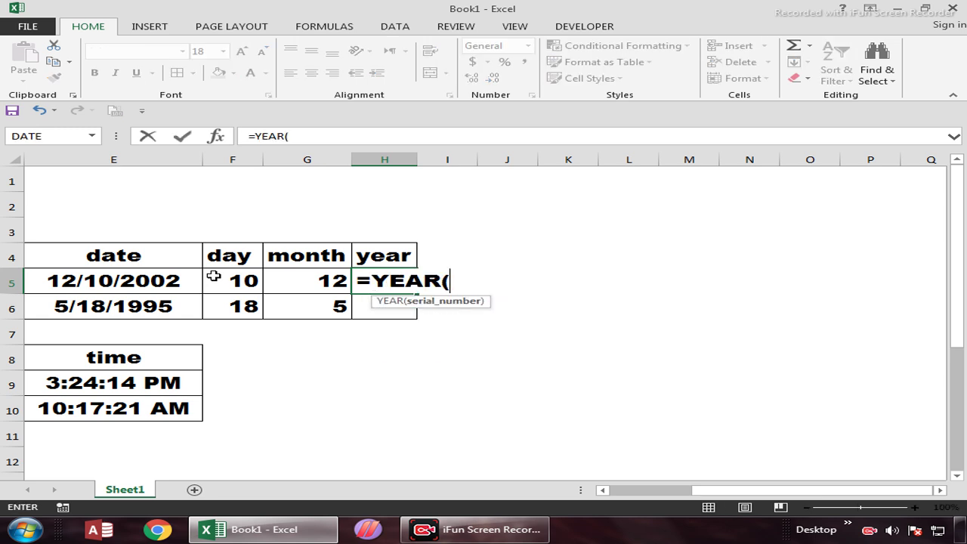
pyautogui.press('Left')
pyautogui.press('Left')
pyautogui.press('Left')
pyautogui.hotkey('ctrl', 'Return')
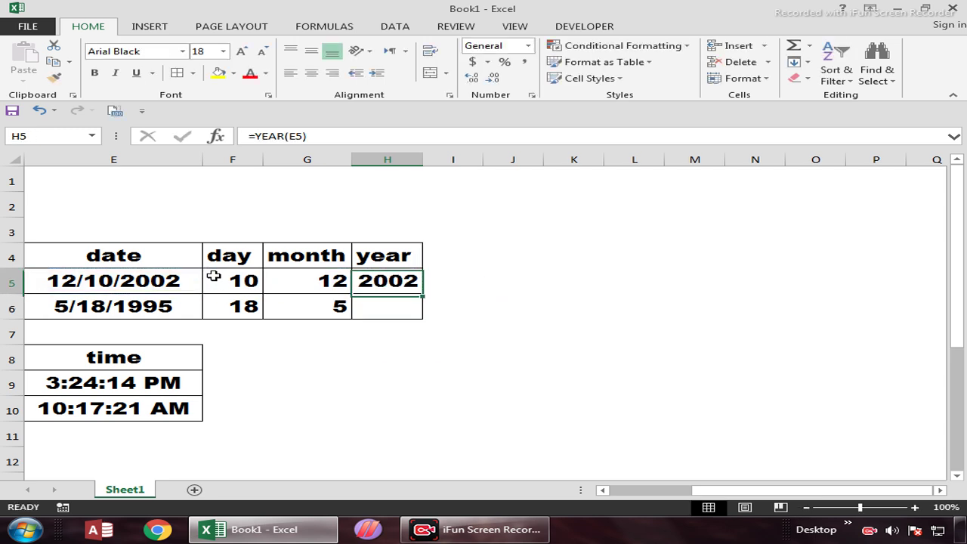
pyautogui.hotkey('shift', 'Down')
pyautogui.hotkey('ctrl', 'd')
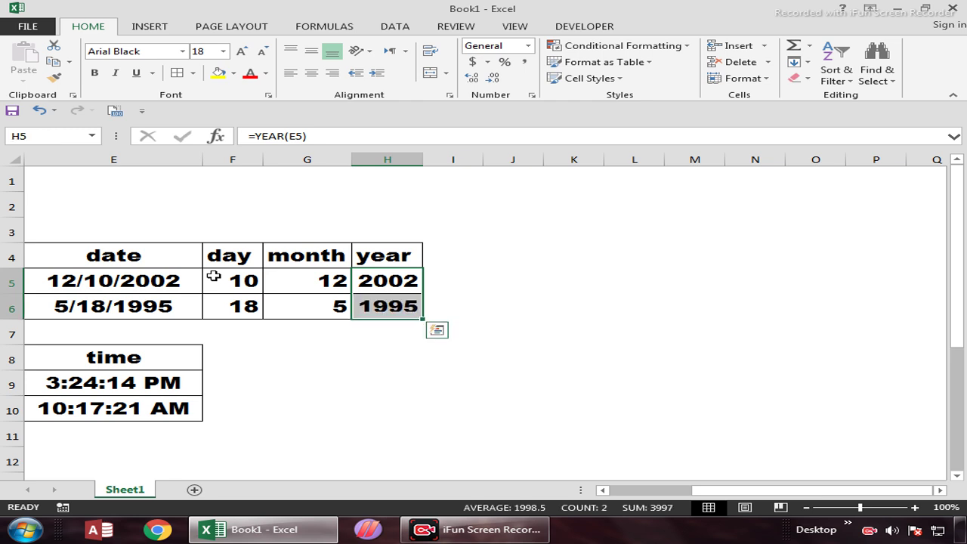
# Enter the headings hour, minute and second in cells F8, G8 and H8 beside the time heading.
pyautogui.click(246, 365)
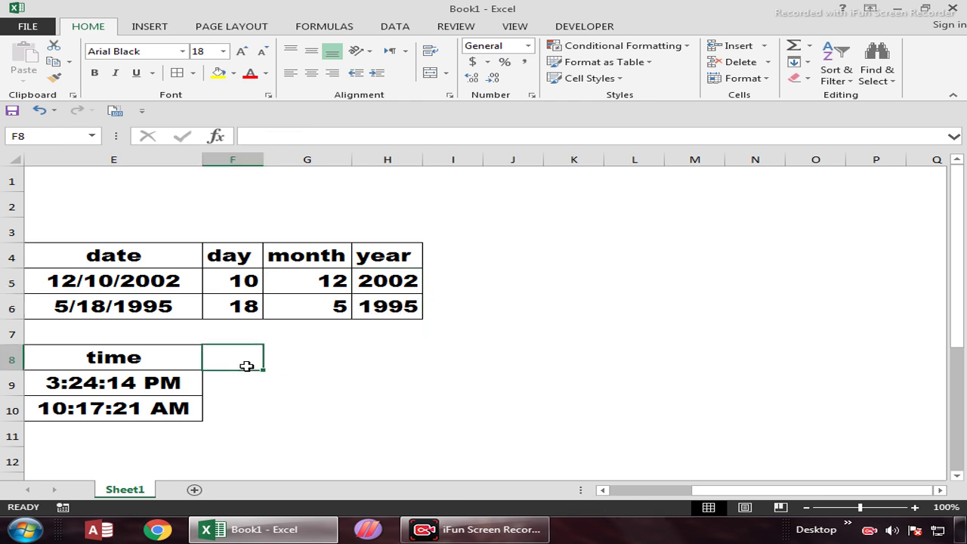
pyautogui.write('hour')
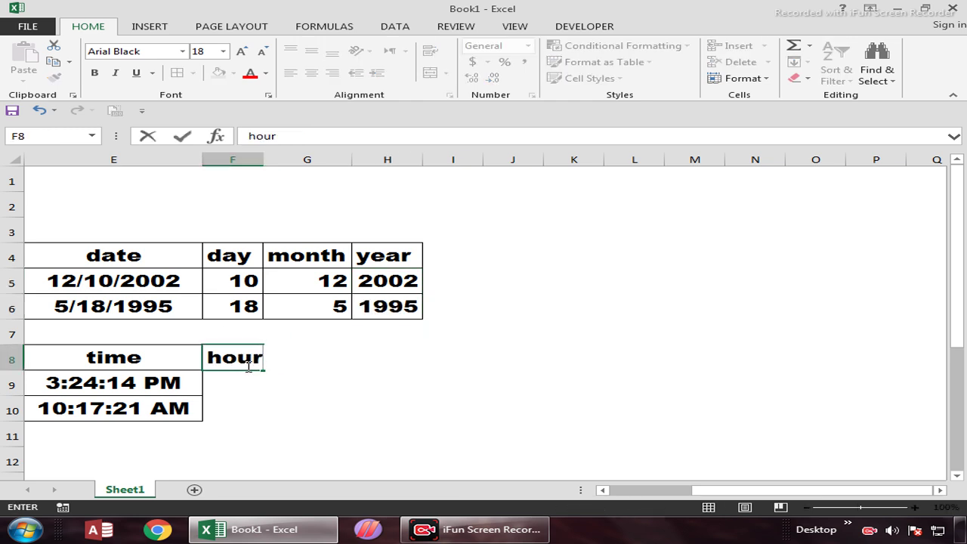
pyautogui.press('Tab')
pyautogui.write('mion')
pyautogui.press('BackSpace')
pyautogui.press('BackSpace')
pyautogui.press('BackSpace')
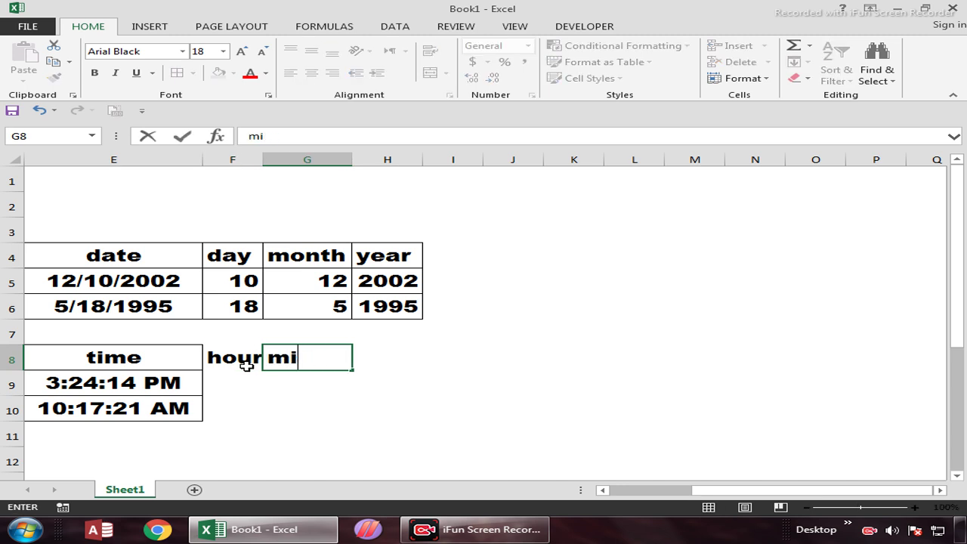
pyautogui.write('inute')
pyautogui.press('Tab')
pyautogui.write('se')
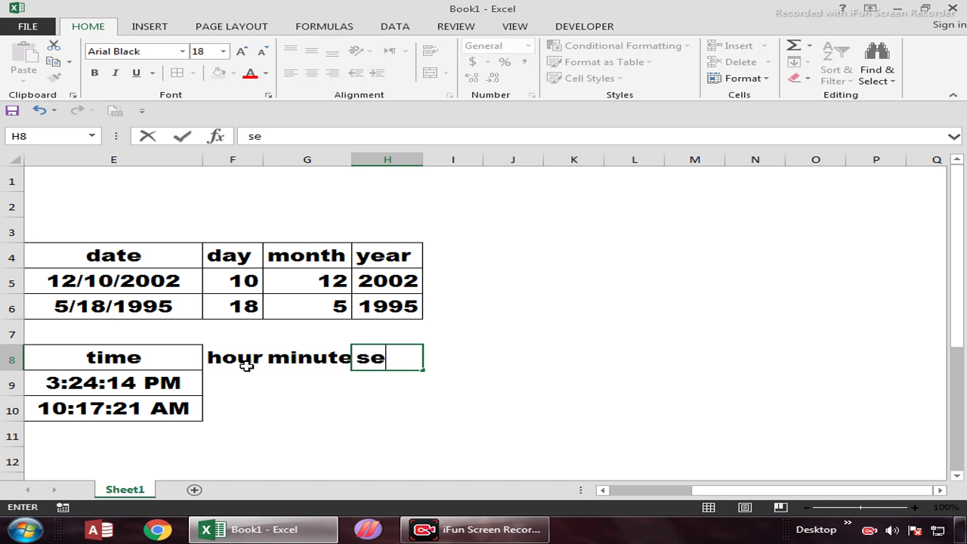
pyautogui.write('cond')
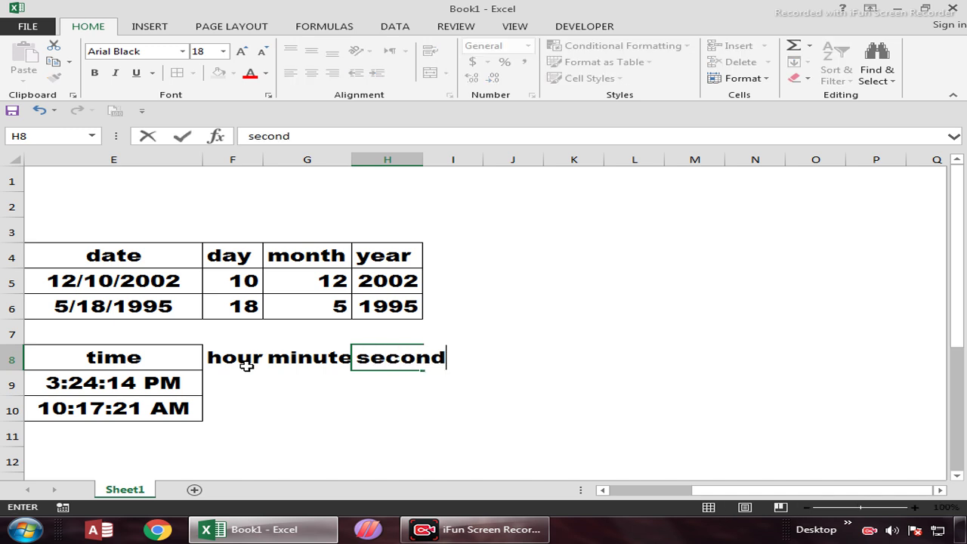
pyautogui.hotkey('ctrl', 'Return')
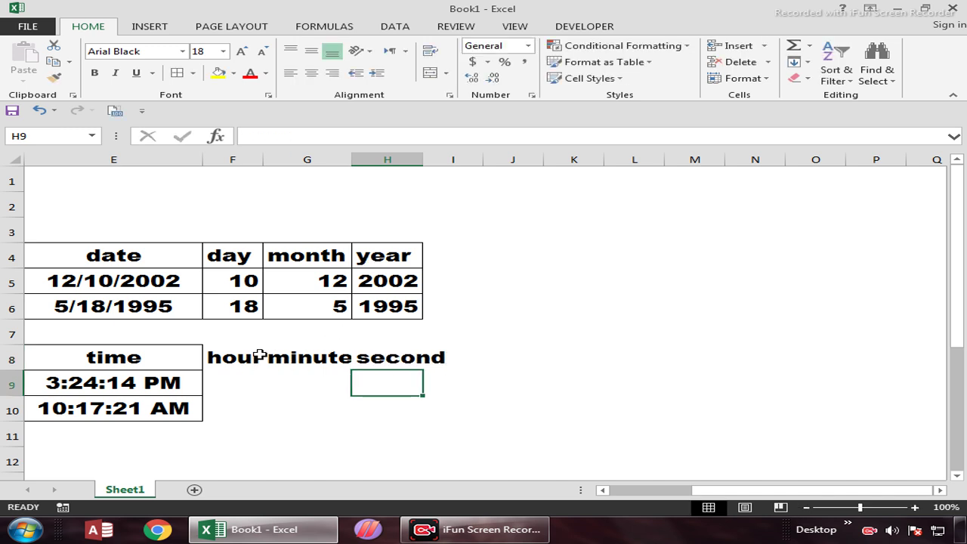
# Fit columns F, G and H to their headings and apply all borders to F8:H10.
pyautogui.moveTo(256, 356); pyautogui.dragTo(431, 418)
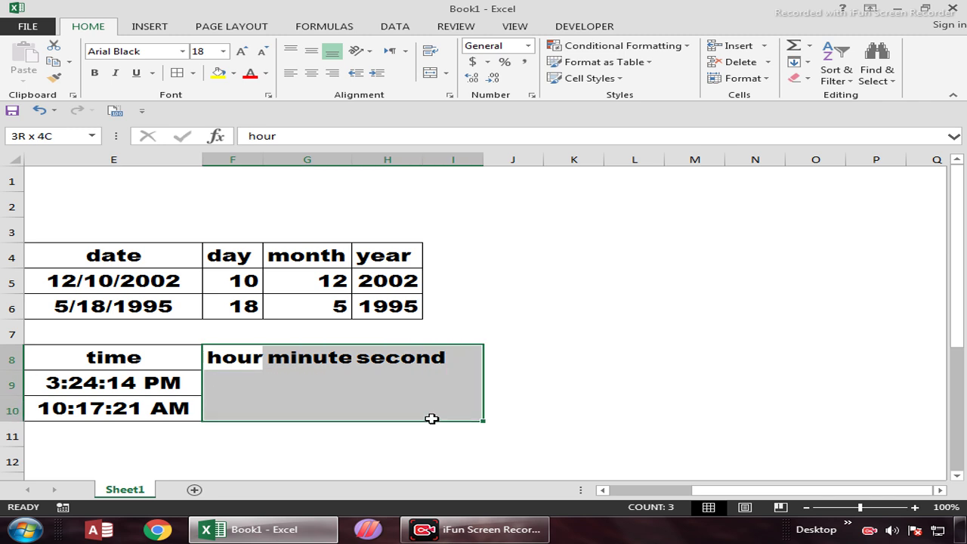
pyautogui.doubleClick(424, 159)
pyautogui.doubleClick(353, 158)
pyautogui.doubleClick(262, 159)
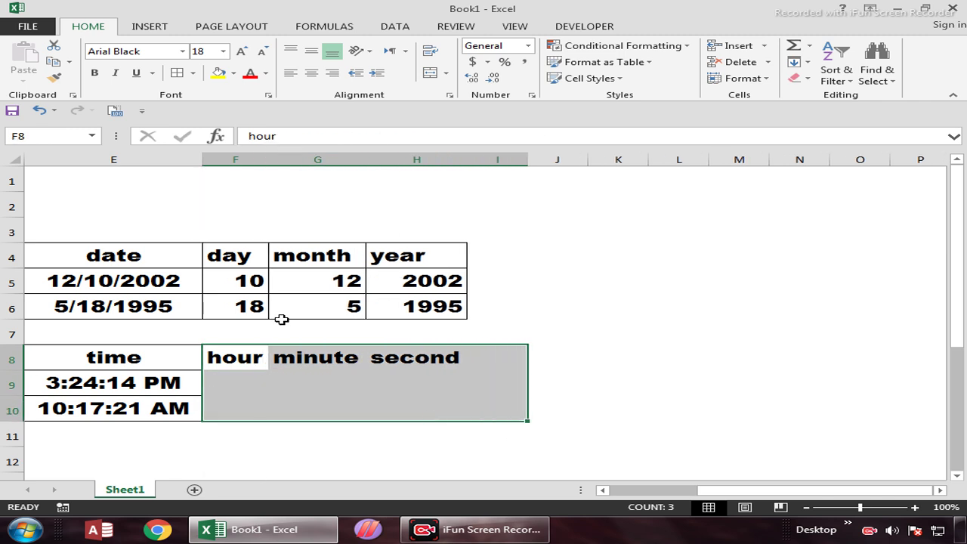
pyautogui.moveTo(240, 365); pyautogui.dragTo(406, 415)
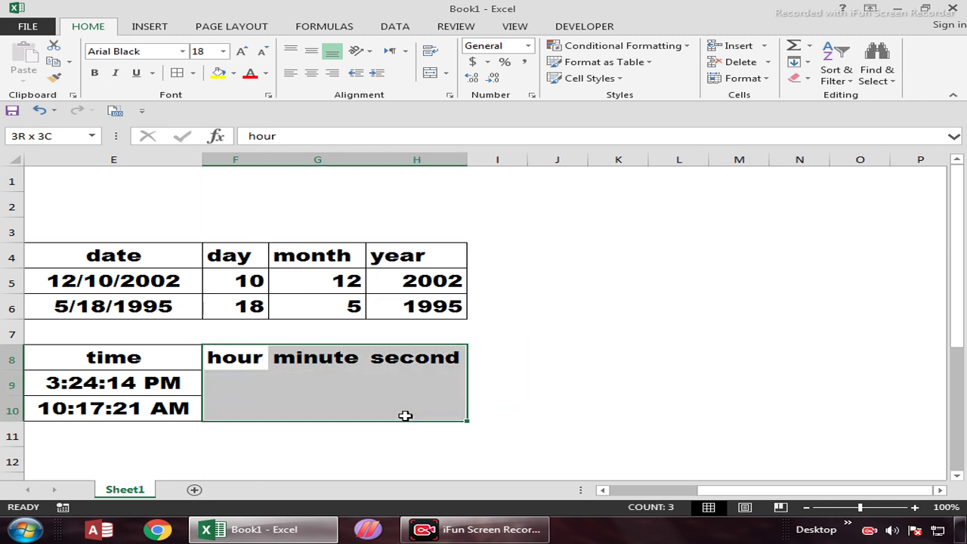
pyautogui.click(180, 72)
# Extract the hour from the time in F9 with =HOUR(E9) and fill the formula down to F10.
pyautogui.click(219, 383)
pyautogui.write('=')
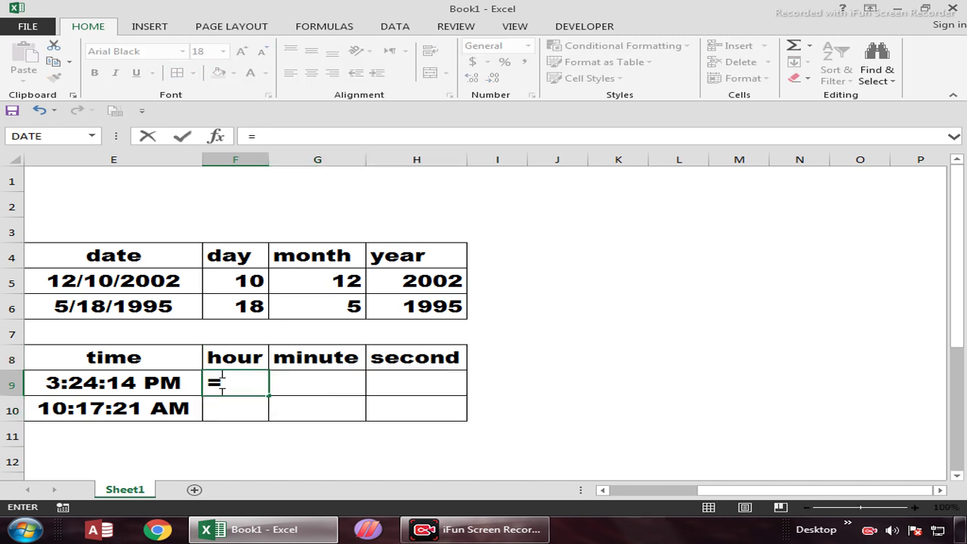
pyautogui.write('hour')
pyautogui.press('Tab')
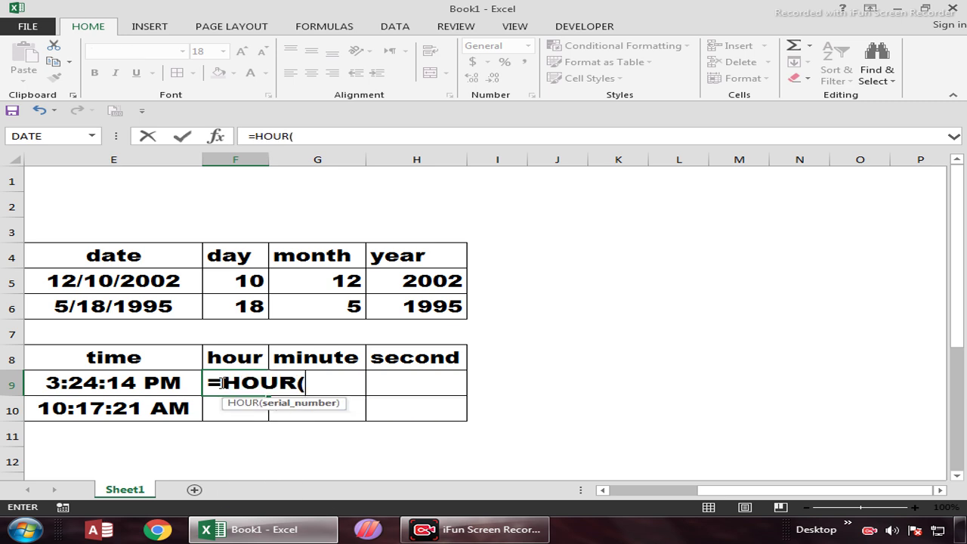
pyautogui.press('Left')
pyautogui.press('Return')
pyautogui.click(219, 383)
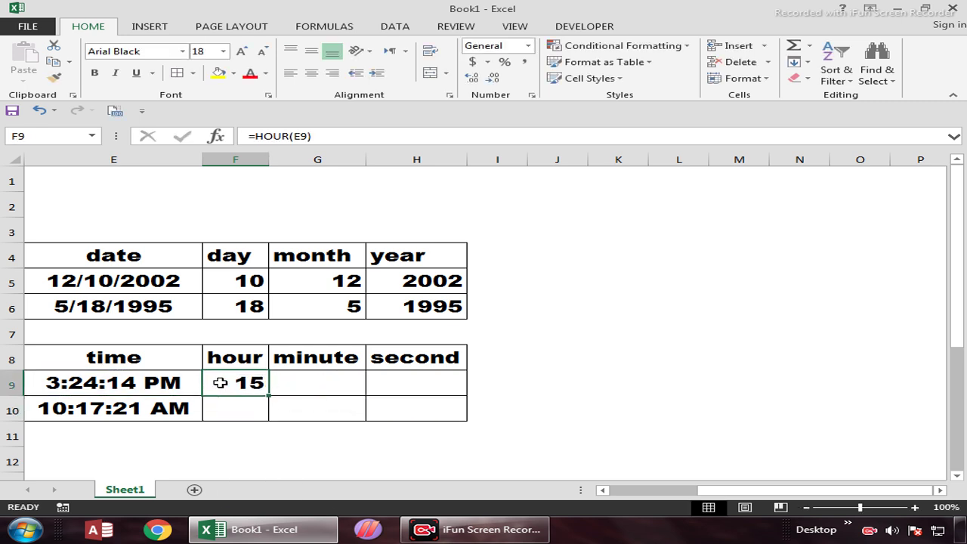
pyautogui.hotkey('shift', 'Down')
pyautogui.hotkey('ctrl', 'd')
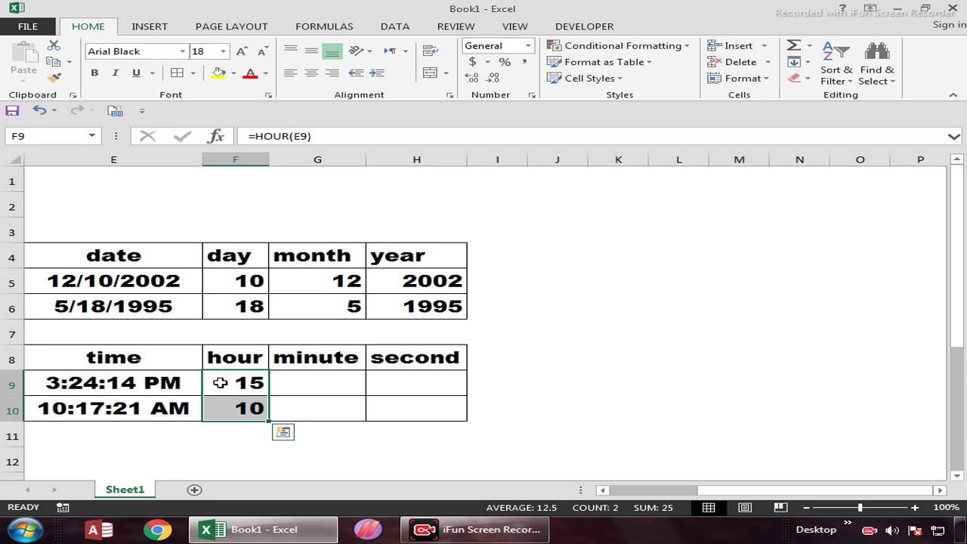
# Extract the minute from the time in G9 with =MINUTE(E9) and fill the formula down to G10.
pyautogui.press('Right')
pyautogui.write('=min')
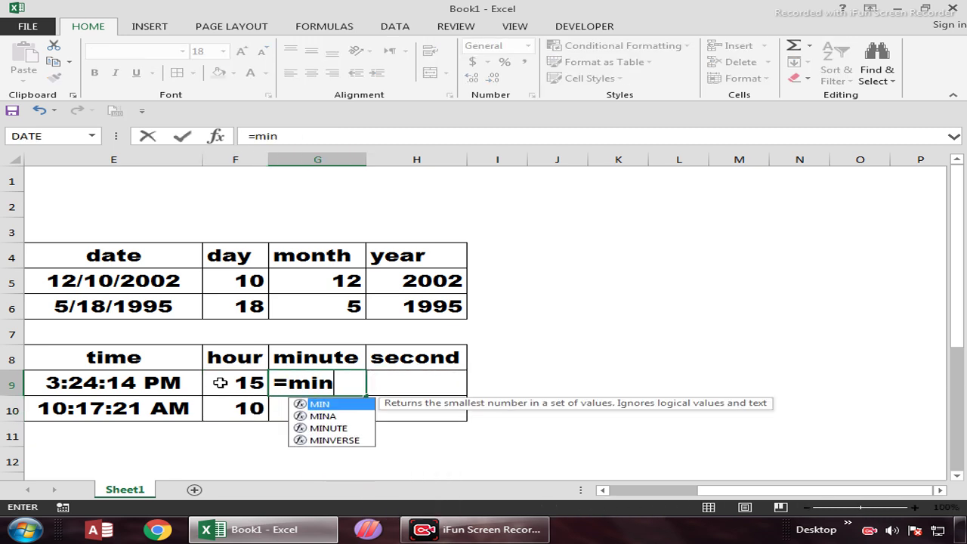
pyautogui.press('Down')
pyautogui.press('Down')
pyautogui.press('Tab')
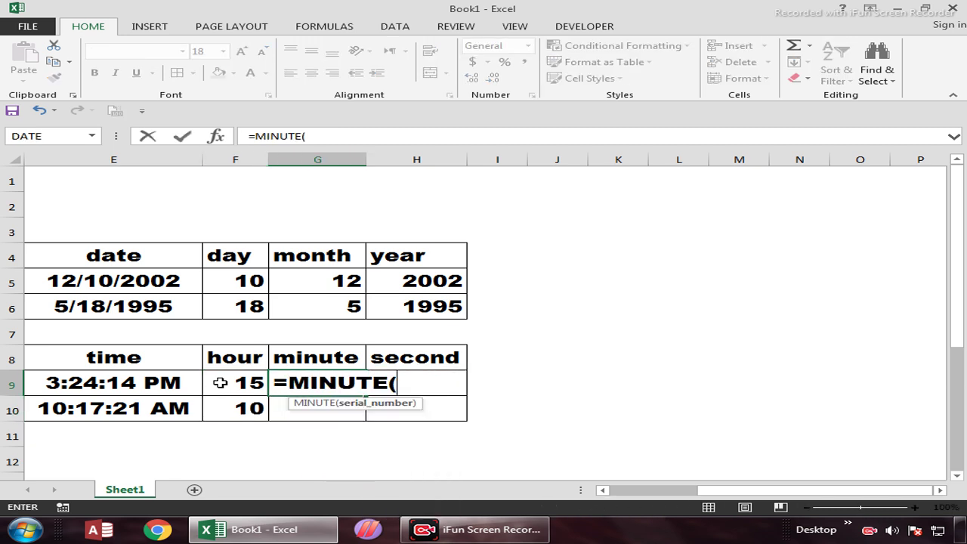
pyautogui.press('Left')
pyautogui.press('Left')
pyautogui.hotkey('ctrl', 'Return')
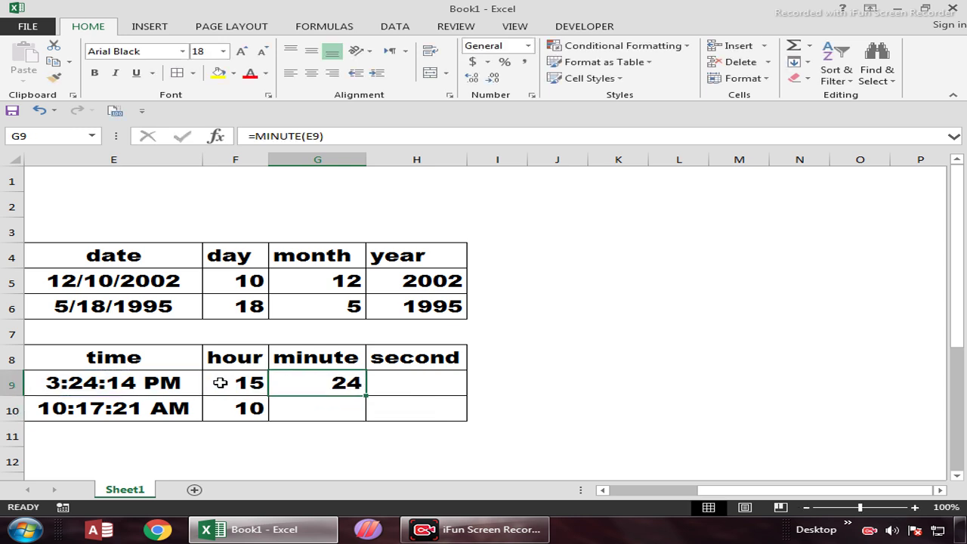
pyautogui.hotkey('shift', 'Down')
pyautogui.hotkey('ctrl', 'd')
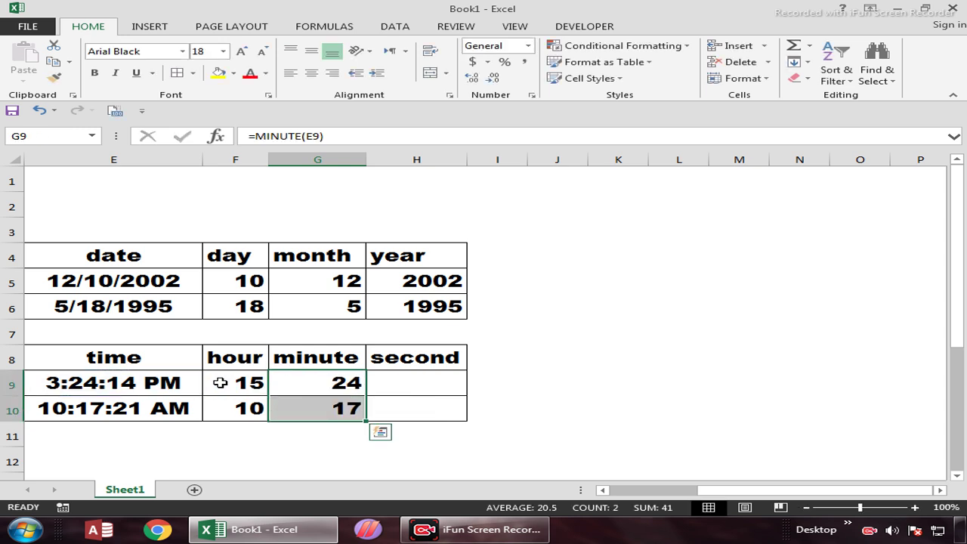
# Extract the second from the time in H9 with =SECOND(E9) and fill the formula down to H10.
pyautogui.press('Right')
pyautogui.write('=se')
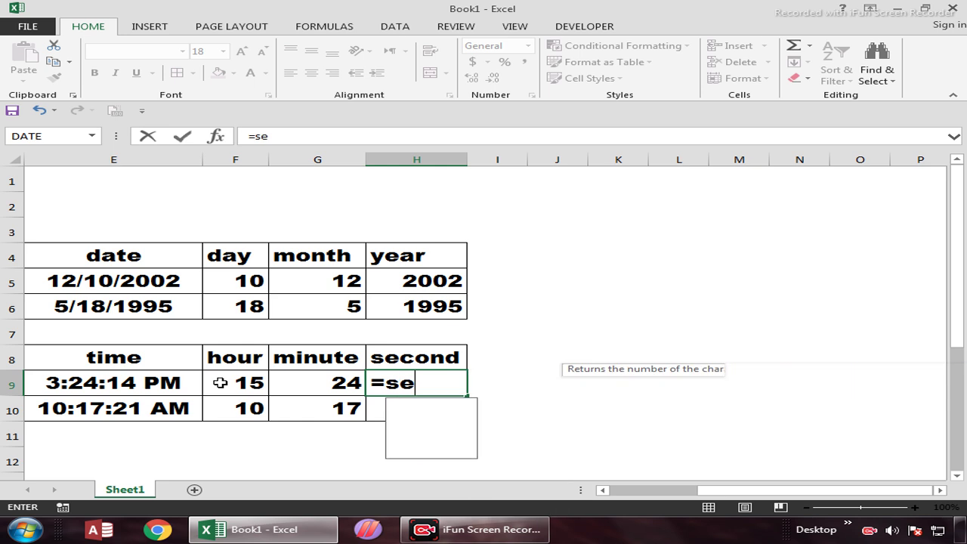
pyautogui.write('c')
pyautogui.press('Down')
pyautogui.press('Down')
pyautogui.press('Tab')
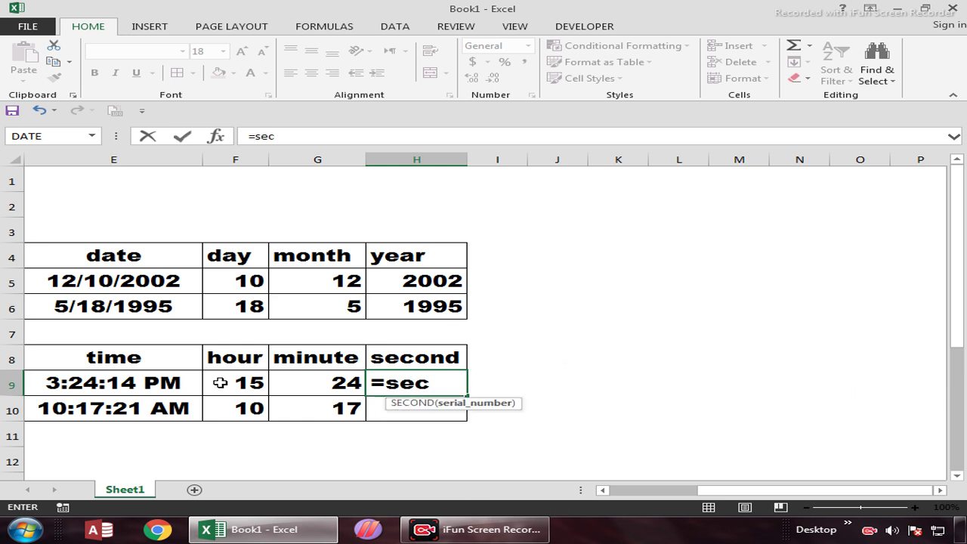
pyautogui.press('Left')
pyautogui.press('Left')
pyautogui.press('Left')
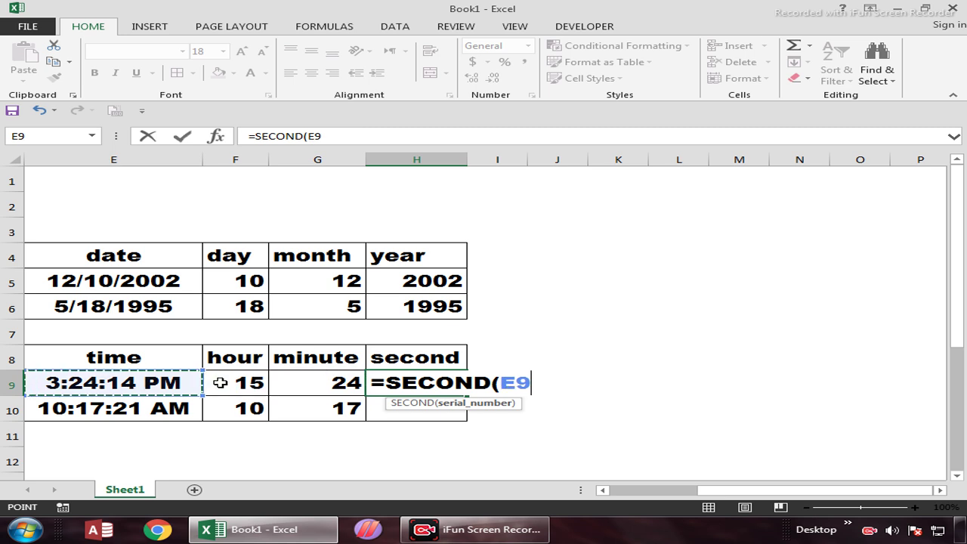
pyautogui.press('Return')
pyautogui.press('Up')
pyautogui.hotkey('shift', 'Down')
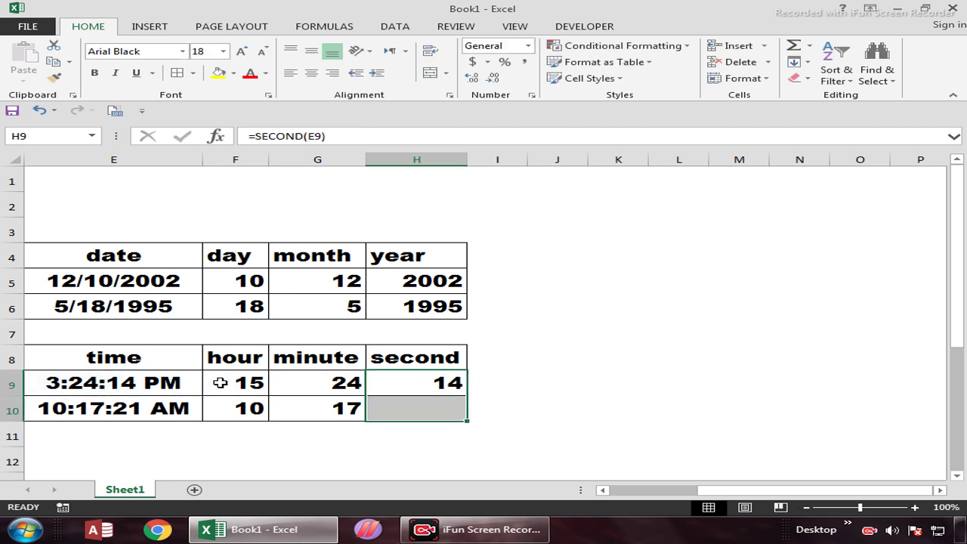
pyautogui.hotkey('ctrl', 'd')
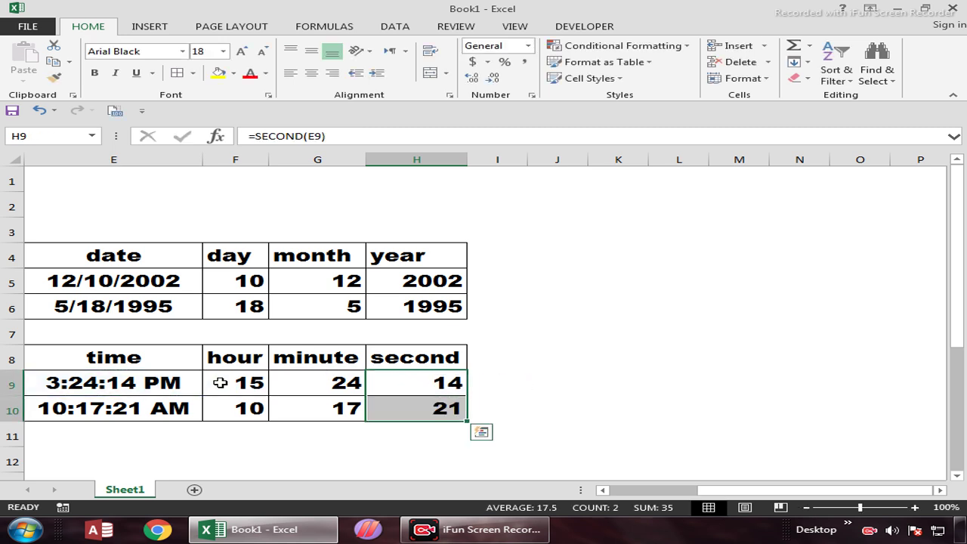